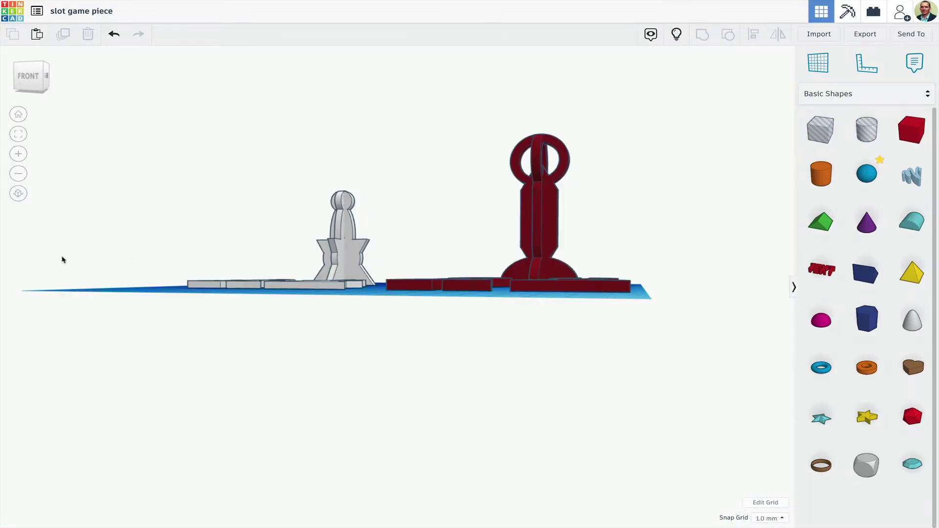
right_drag(54, 266, 279, 333)
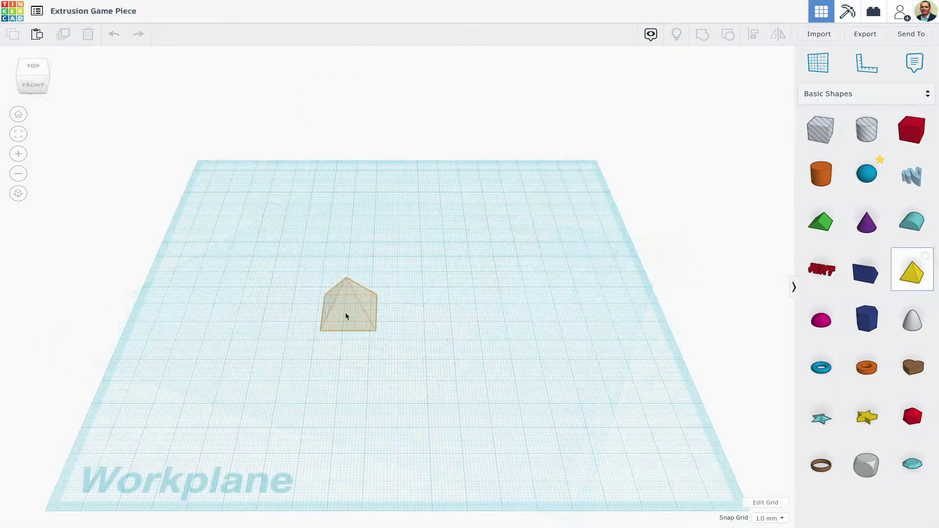
Place a pyramid, a box, a sphere and a tube separately on the workplane.
drag(346, 316, 343, 316)
drag(912, 130, 457, 318)
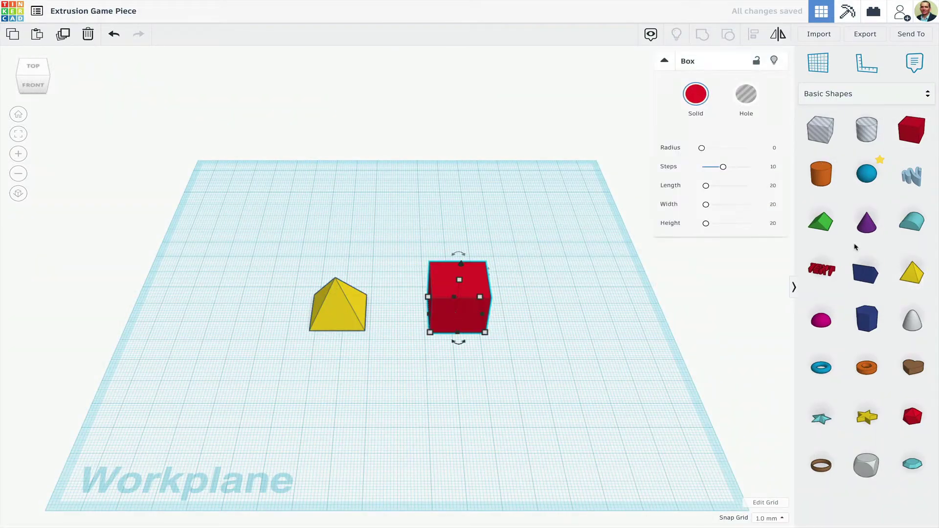
drag(867, 173, 511, 367)
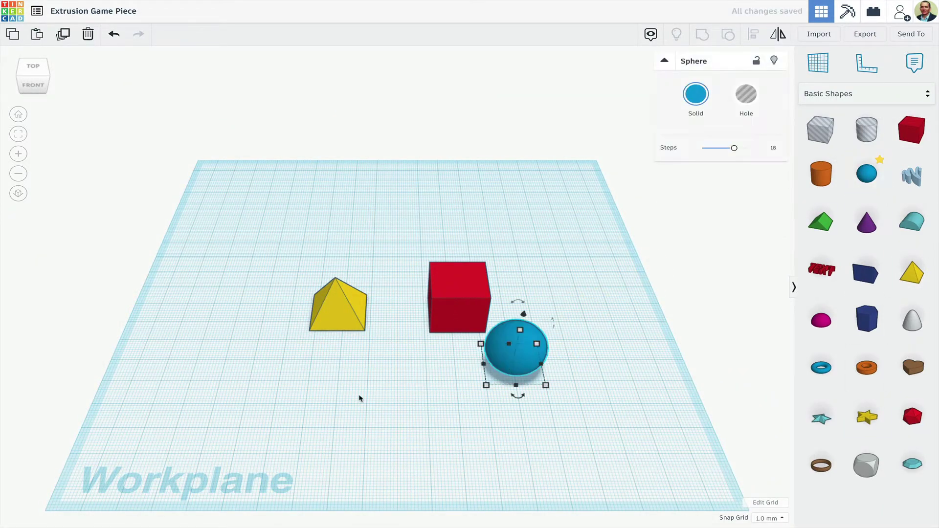
drag(878, 370, 533, 416)
Enlarge the pyramid as a base and seat the box on it, stretched taller and raised about 12 mm.
right_drag(411, 392, 451, 369)
click(358, 292)
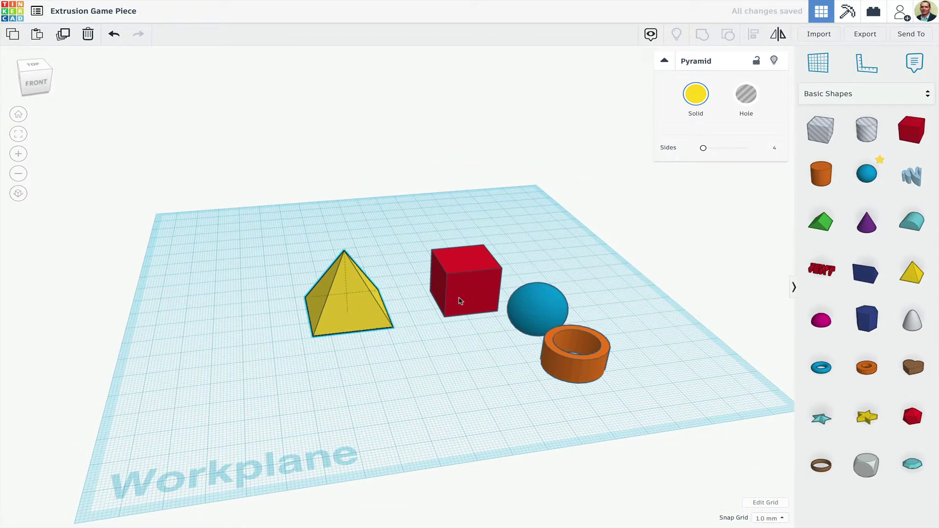
drag(460, 301, 423, 317)
drag(429, 273, 431, 179)
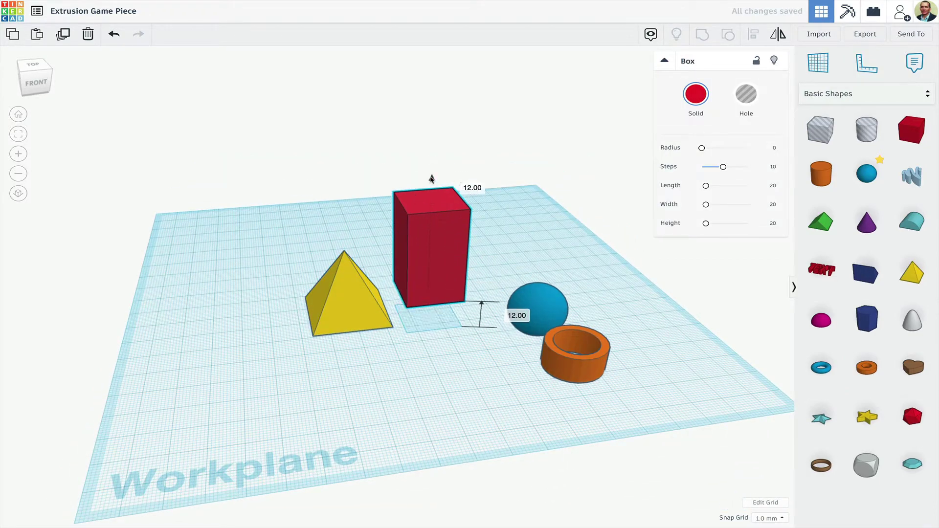
drag(437, 242, 353, 241)
right_drag(423, 262, 440, 251)
drag(364, 193, 364, 200)
Align the box and the pyramid so they are centred on each other in both horizontal directions.
drag(421, 166, 304, 388)
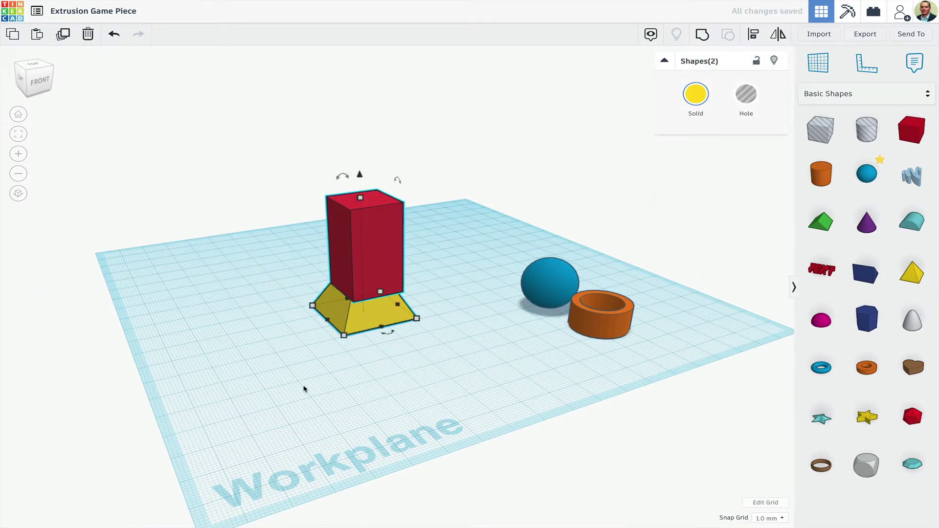
click(313, 323)
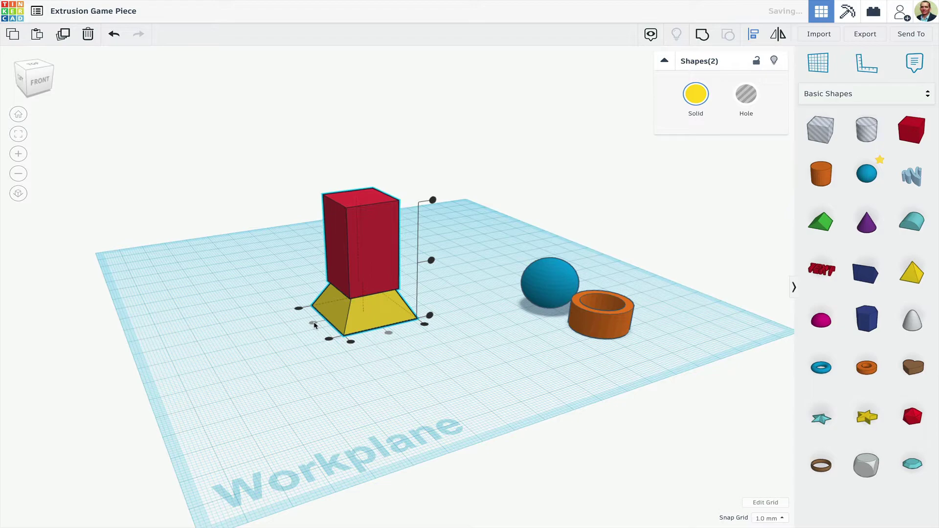
click(427, 349)
Lower the box slightly so that it sinks further into the pyramid base.
right_drag(427, 349, 384, 337)
scroll(361, 284, up, 3)
click(329, 210)
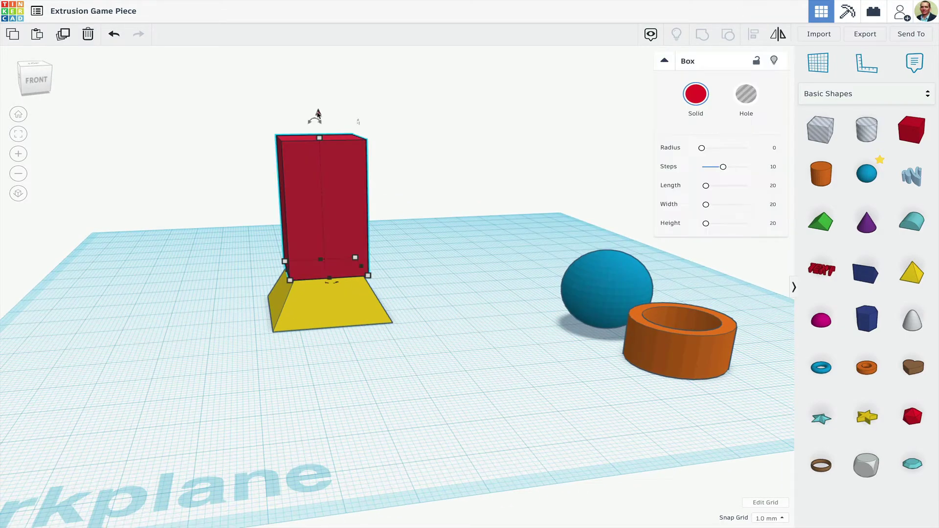
drag(318, 118, 320, 131)
right_drag(198, 251, 217, 261)
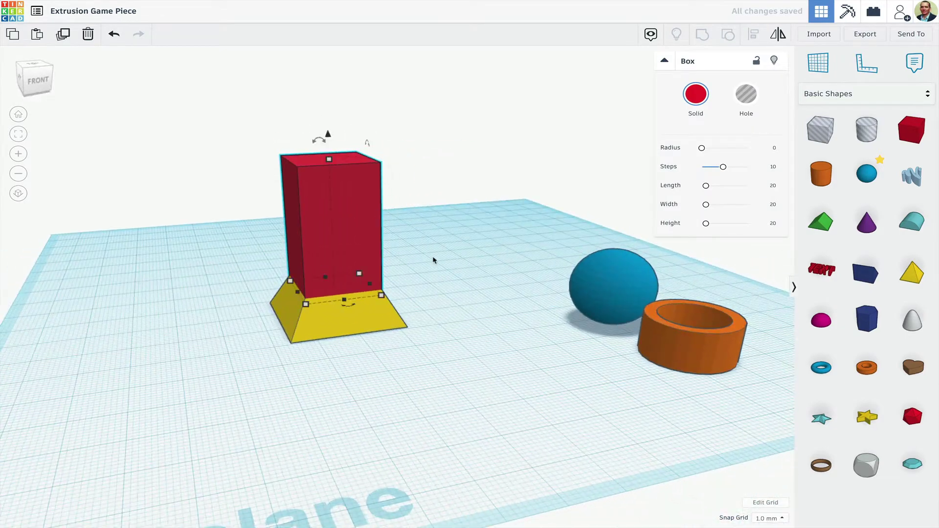
Set the sphere's steps to 24 and place it on top of the box, raised to 37 mm.
drag(601, 279, 446, 292)
drag(736, 150, 746, 147)
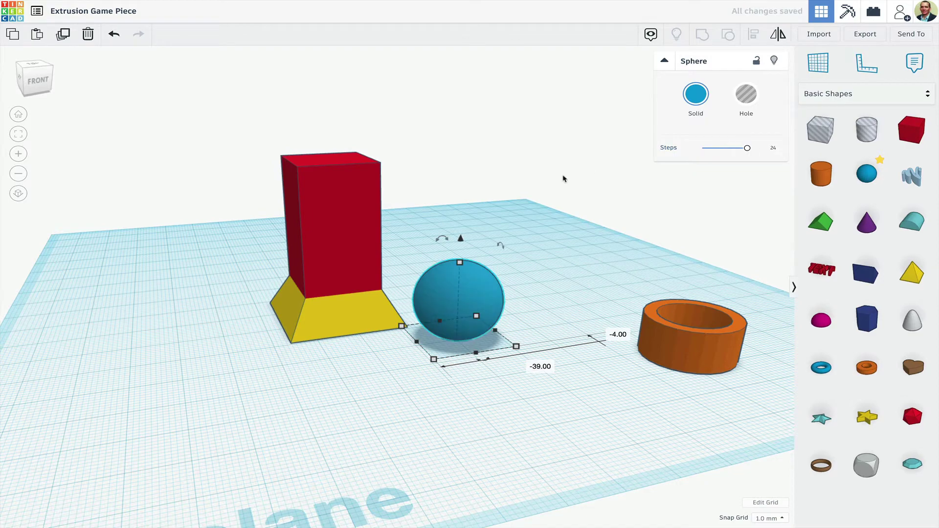
drag(460, 238, 457, 93)
drag(460, 147, 330, 131)
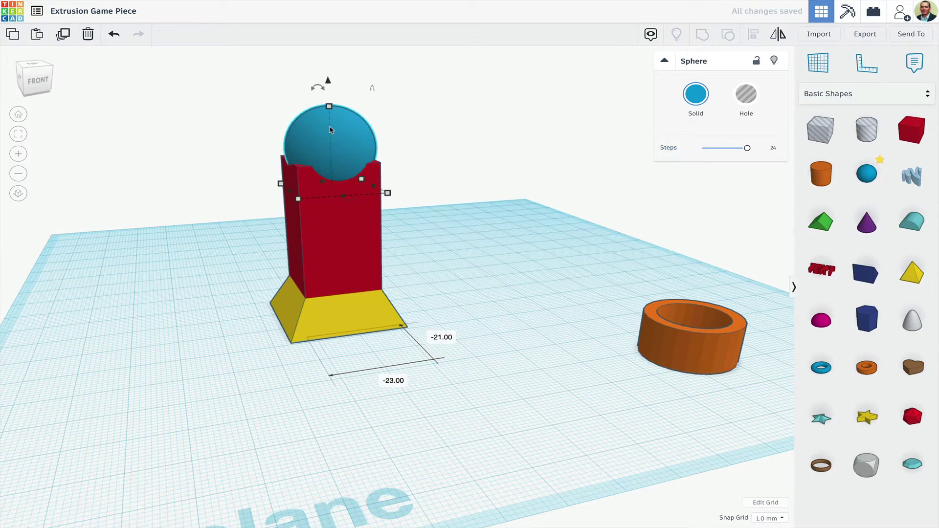
scroll(386, 152, down, 5)
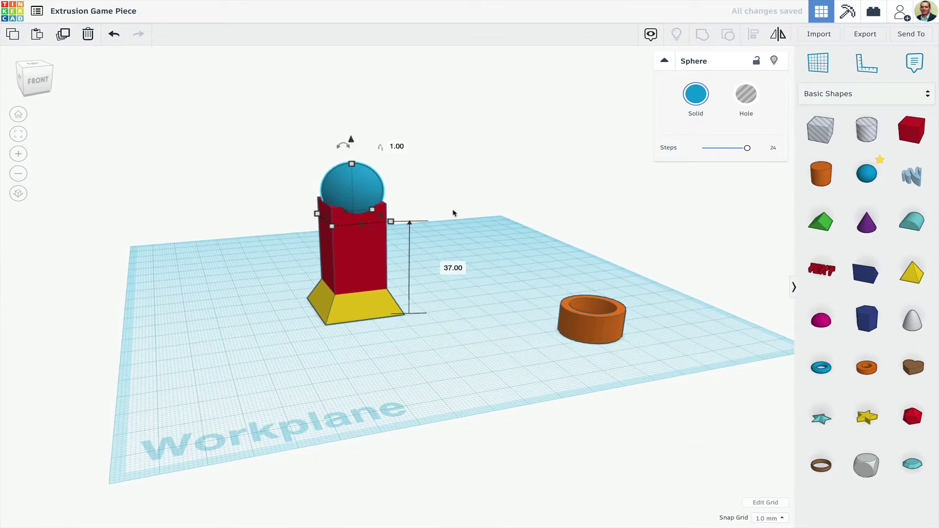
Give the tube 64 sides and a height of 4 mm, and rotate it 90° to stand upright.
right_drag(455, 210, 545, 217)
drag(599, 281, 447, 343)
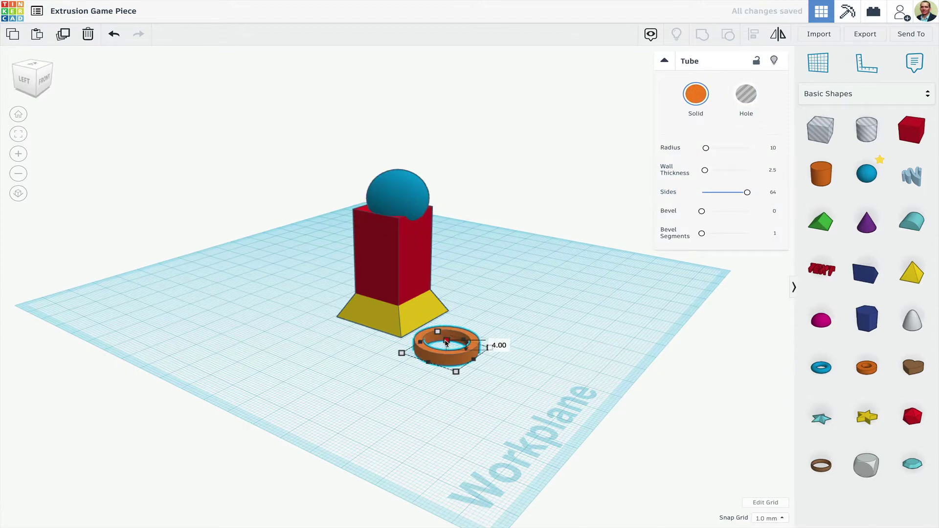
right_drag(414, 298, 335, 302)
drag(317, 315, 334, 338)
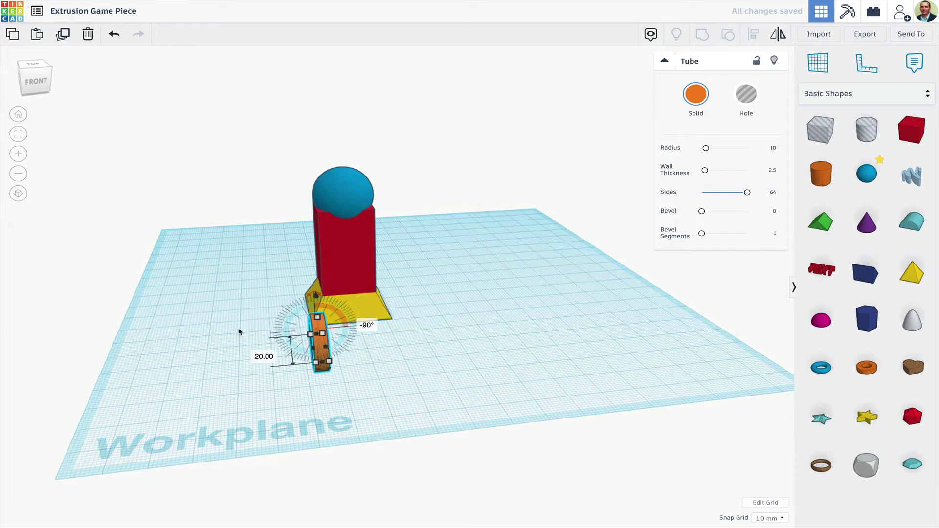
Place the upright tube around the sphere at a height of 42 mm and set its radius to 14.
right_drag(239, 332, 338, 324)
drag(459, 302, 403, 136)
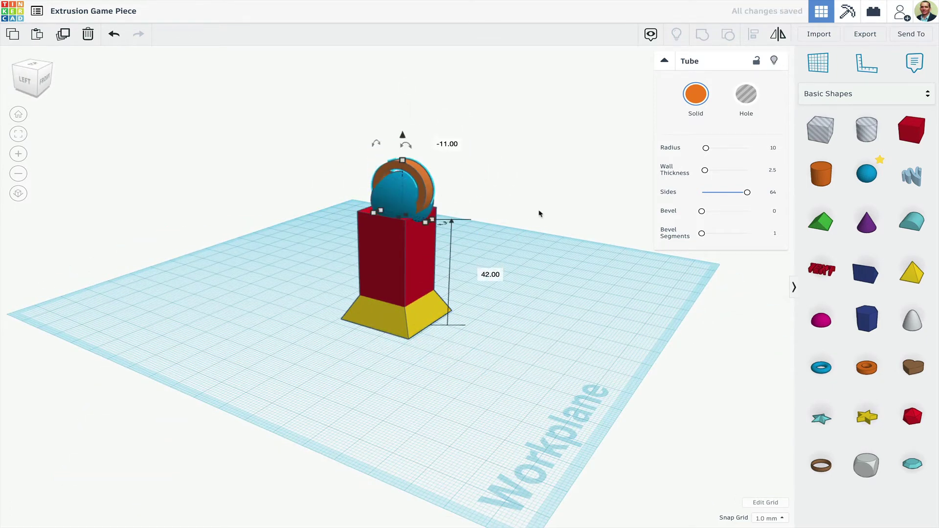
click(774, 148)
text(14)
key(Return)
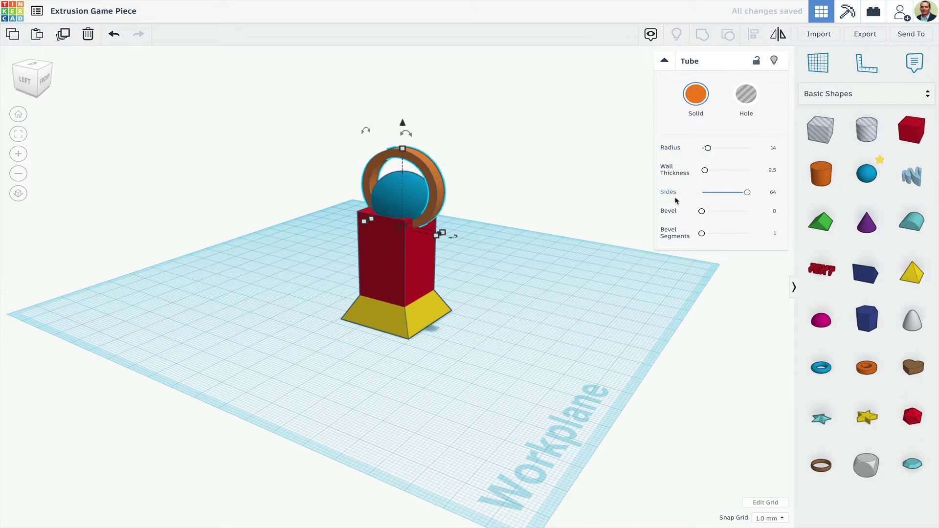
click(466, 147)
Align all four shapes so they share a common centre in both horizontal directions.
right_drag(466, 147, 528, 153)
drag(517, 147, 346, 346)
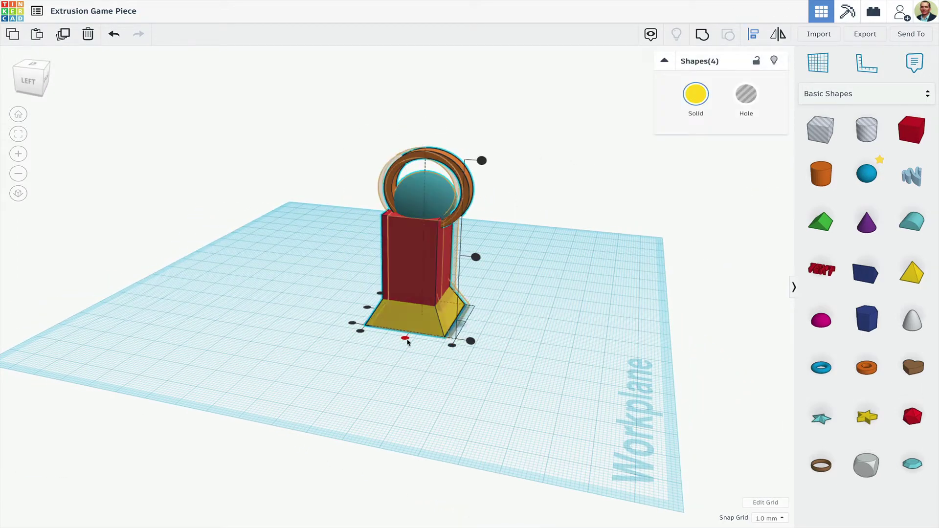
click(408, 341)
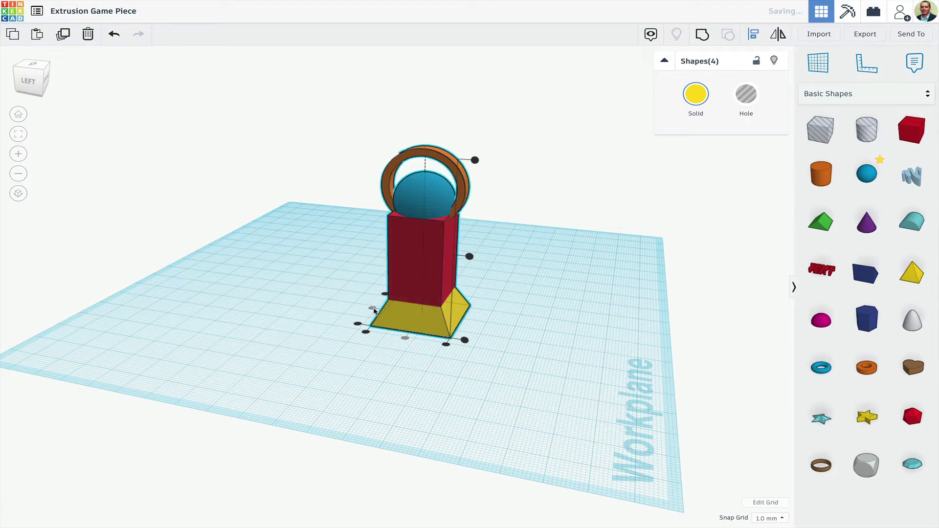
Recolour the pyramid, box, sphere and tube solid grey.
click(696, 95)
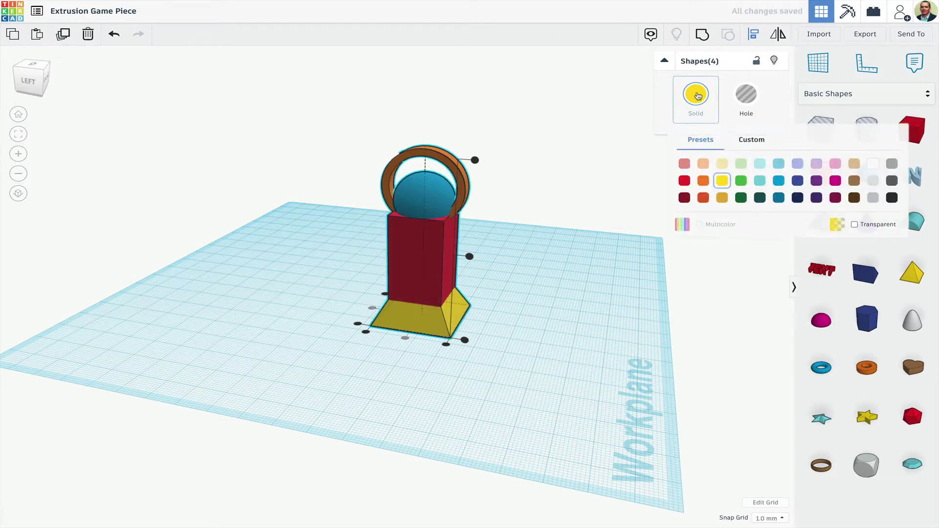
click(873, 200)
click(618, 274)
Add an Extrusion from the Shape Generators collection to the workplane in front of the game piece.
click(866, 96)
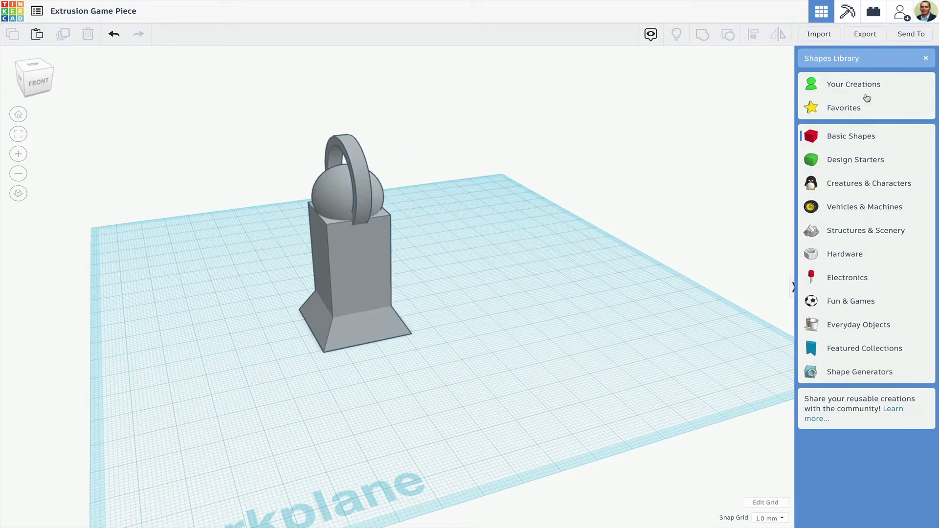
click(844, 373)
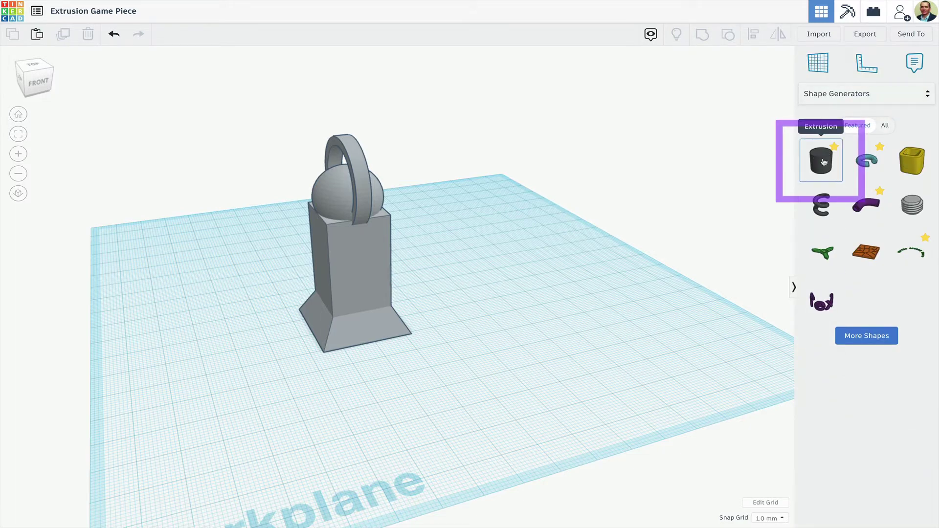
drag(823, 162, 406, 364)
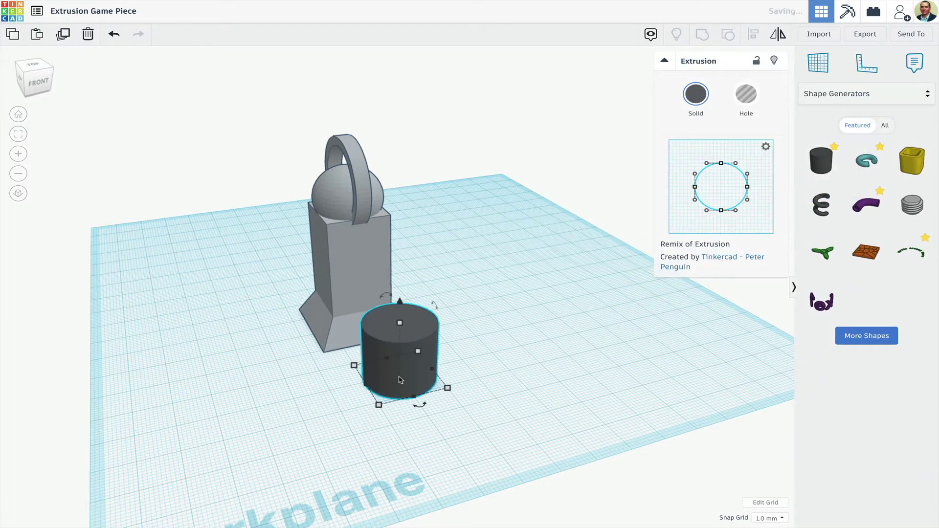
Rotate the extrusion onto its side and turn it into a hole.
right_drag(303, 356, 400, 344)
drag(550, 237, 586, 275)
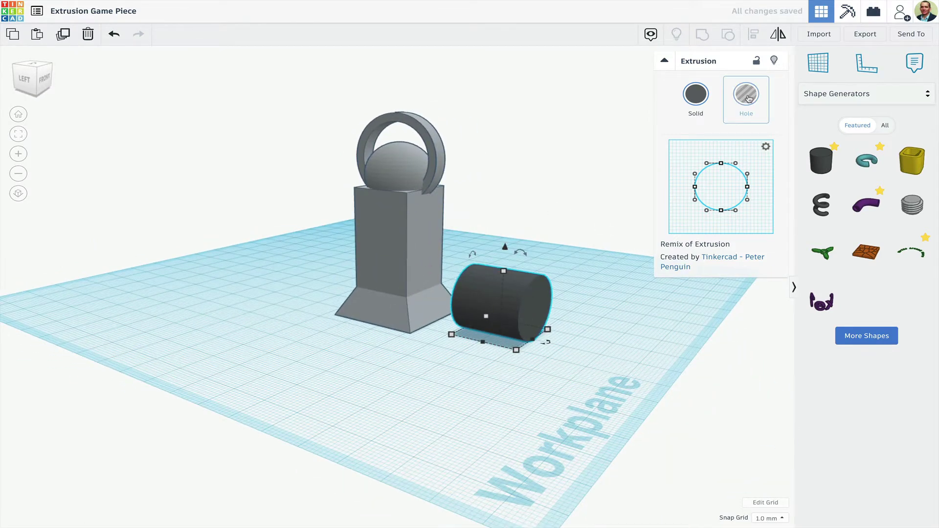
click(746, 96)
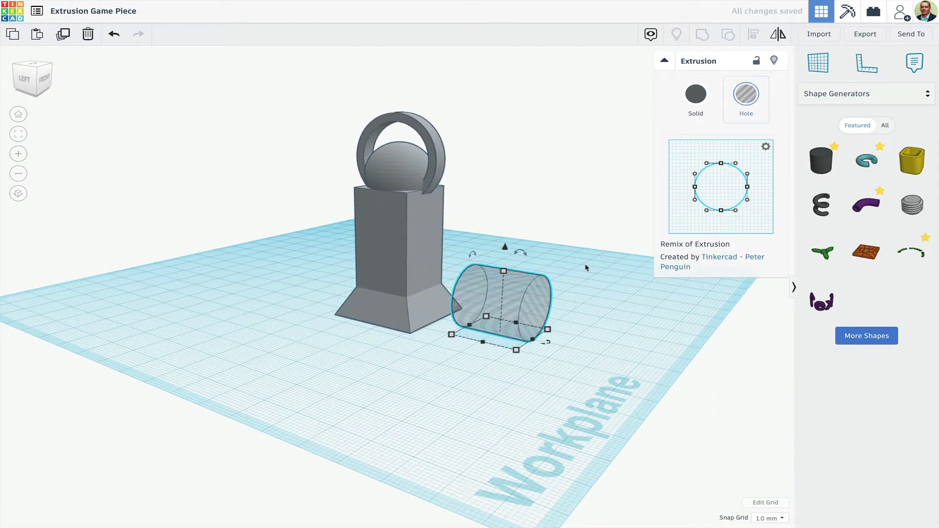
Lengthen the extrusion hole to 33 mm and shift it to the left side of the game piece.
drag(465, 320, 371, 322)
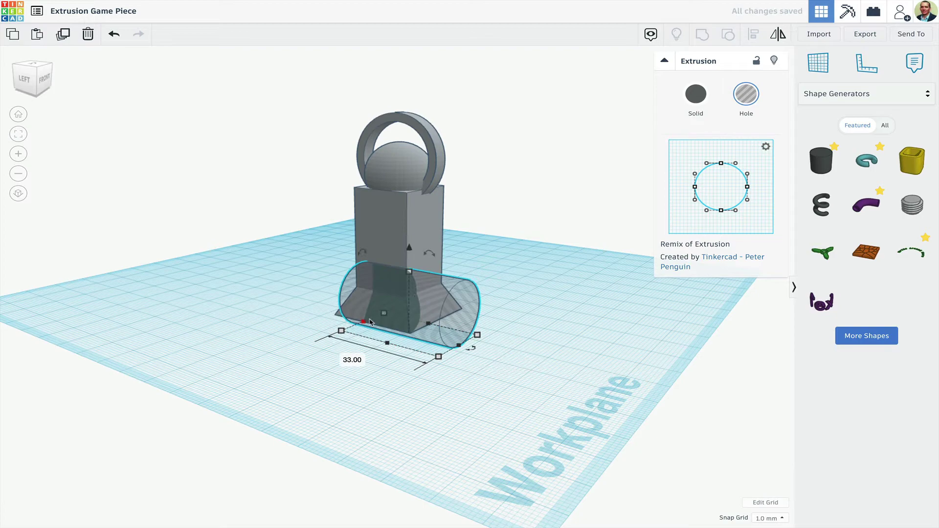
key(Left)
key(Left)
key(Left)
key(Left)
key(Left)
key(Left)
key(Left)
key(Left)
key(Left)
key(Left)
key(Left)
key(Left)
key(Left)
Raise the extrusion hole 6 mm above the workplane.
right_drag(435, 291, 397, 210)
scroll(399, 280, up, 5)
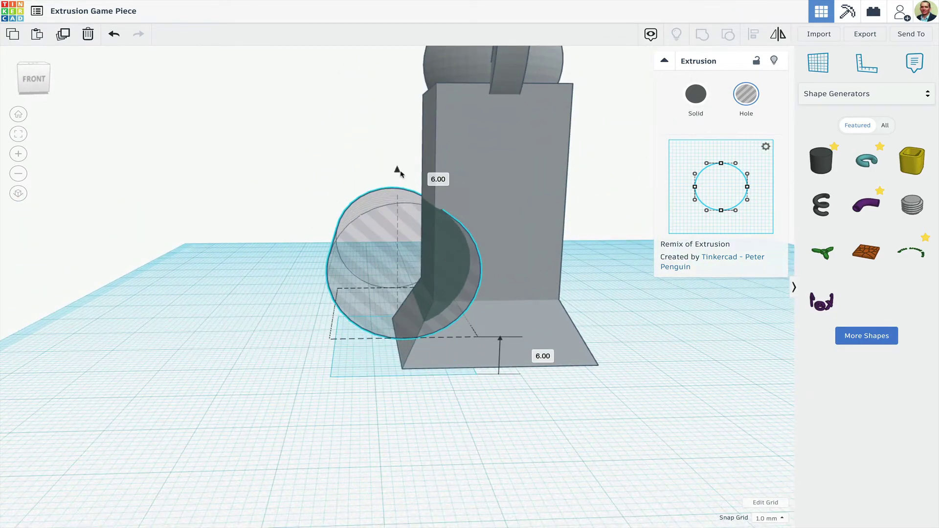
right_drag(595, 285, 458, 205)
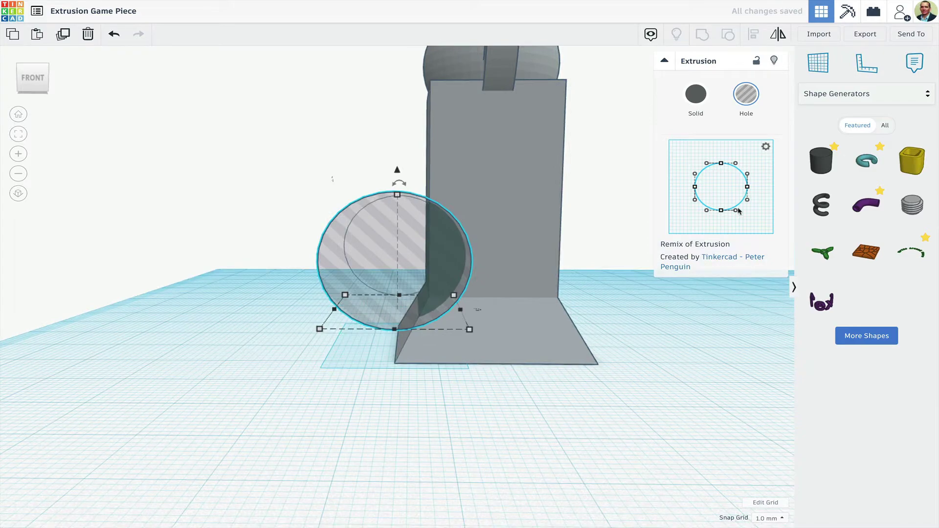
Reshape the hole's profile into a tall tilted egg with a wavy inner edge and stretch it to about 35.81 mm high.
drag(736, 211, 732, 205)
right_drag(505, 322, 487, 341)
drag(721, 163, 732, 142)
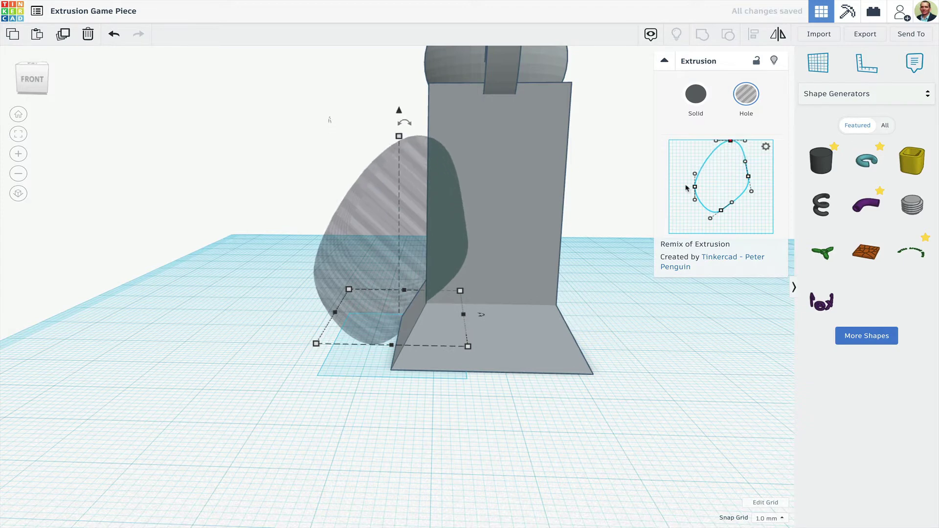
drag(751, 190, 760, 188)
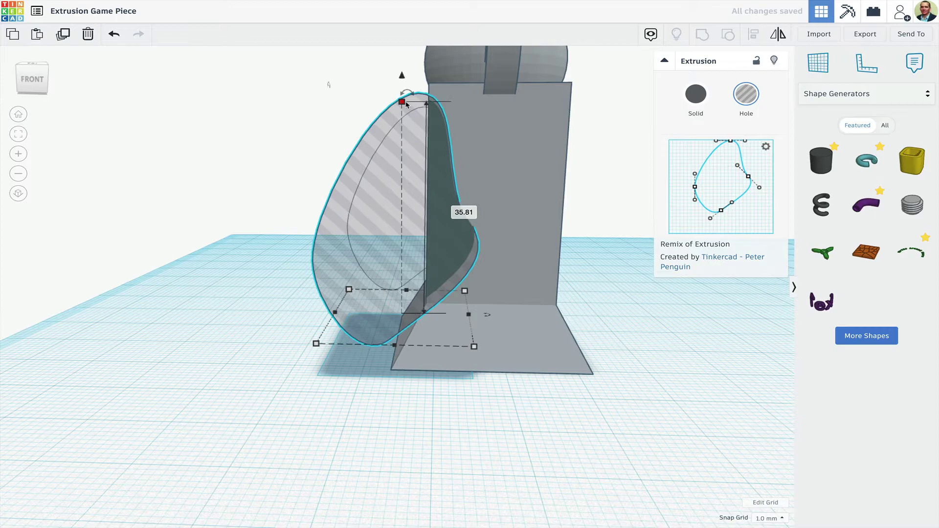
Set the snap grid to 0.5 mm and nudge the extrusion hole one increment outward from the piece.
scroll(405, 104, down, 2)
right_drag(348, 132, 404, 293)
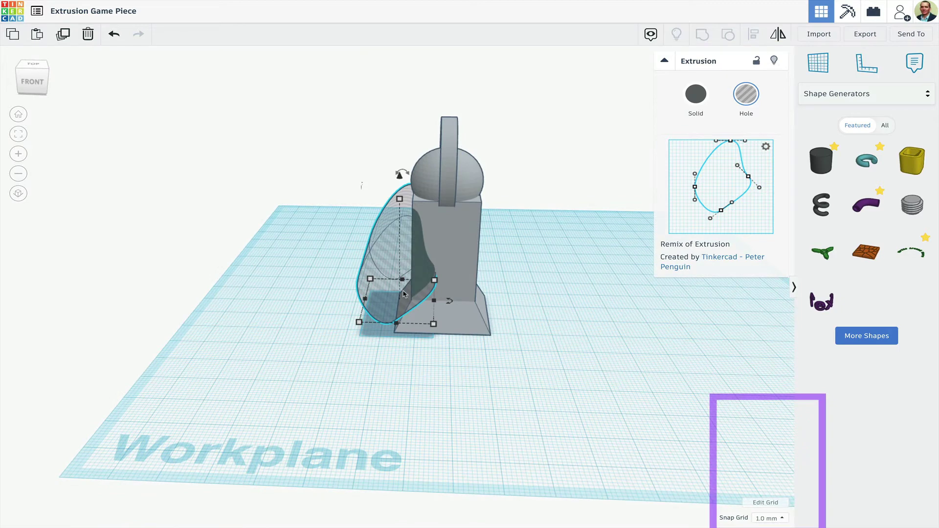
click(759, 520)
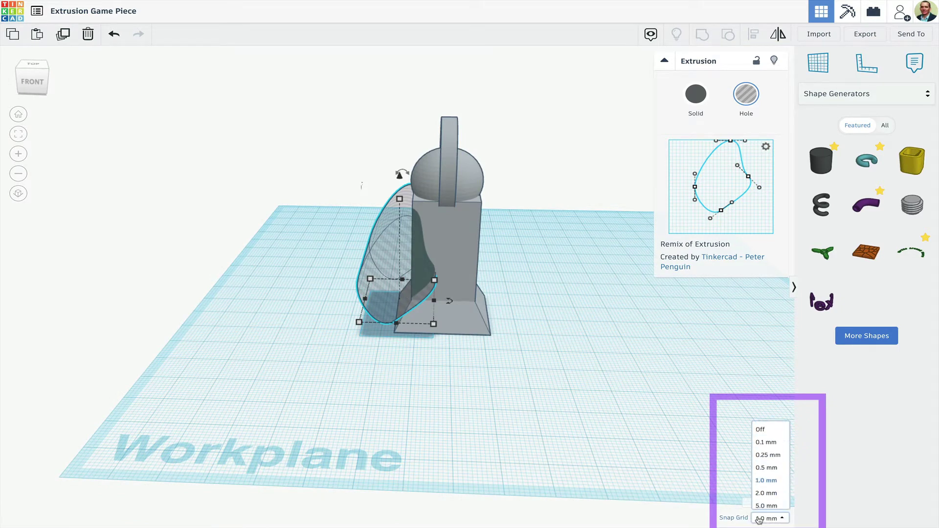
click(771, 465)
key(Left)
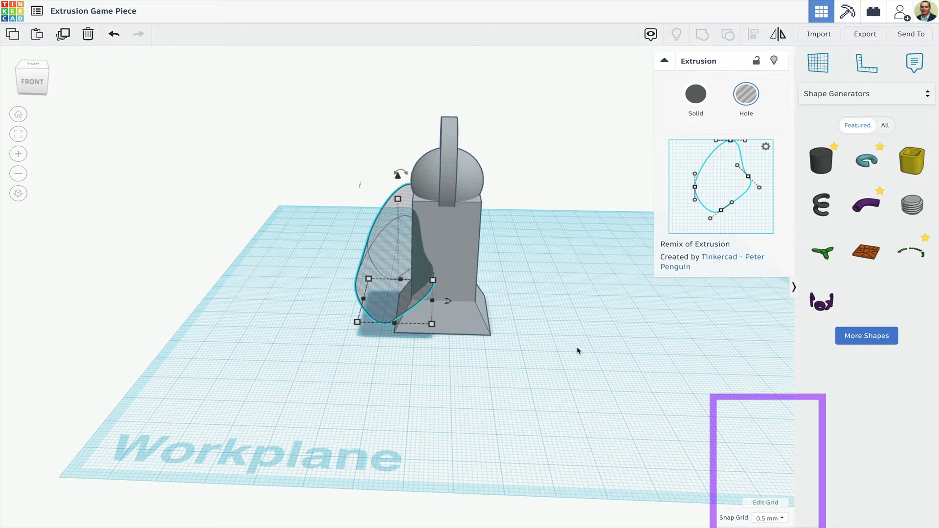
Duplicate the extrusion hole in place and mirror the copy side to side.
mouse_move(534, 307)
right_down()
mouse_move(534, 281)
mouse_move(543, 383)
mouse_move(543, 326)
right_up()
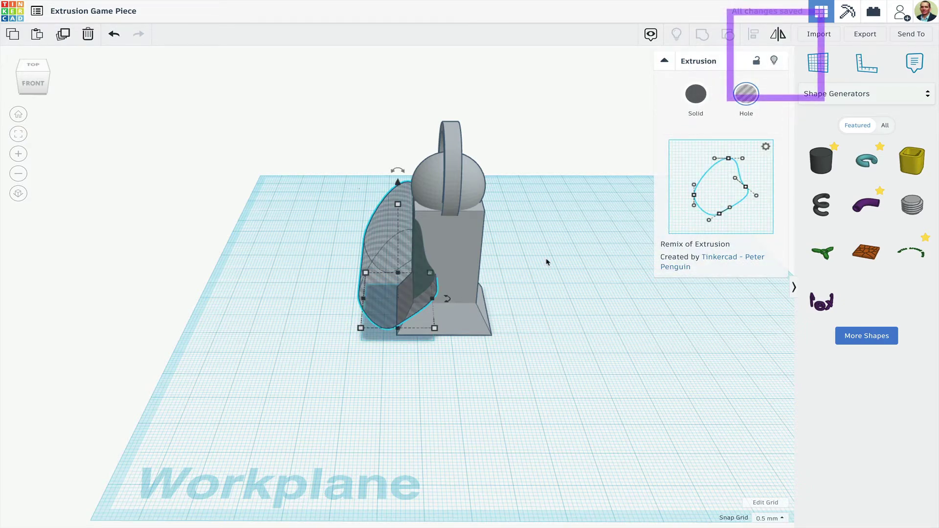
click(776, 35)
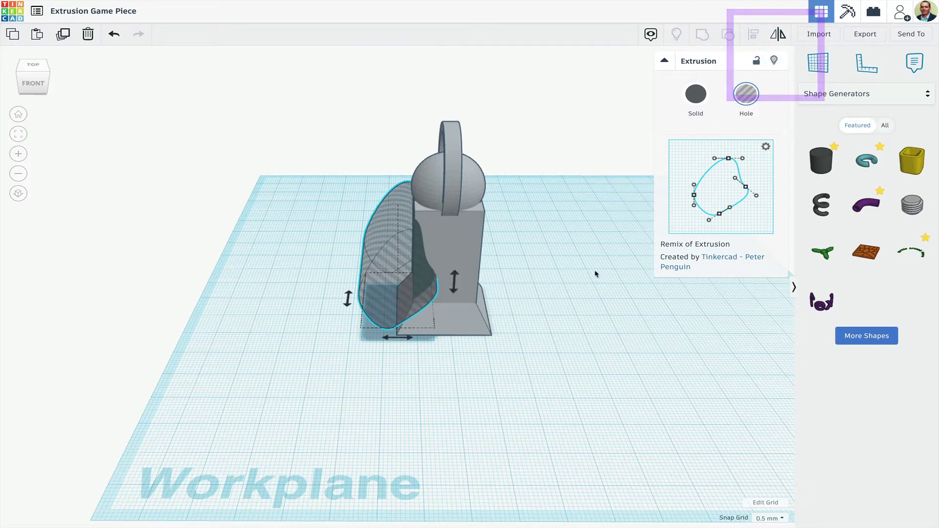
mouse_move(595, 271)
right_down()
mouse_move(596, 316)
mouse_move(521, 371)
right_up()
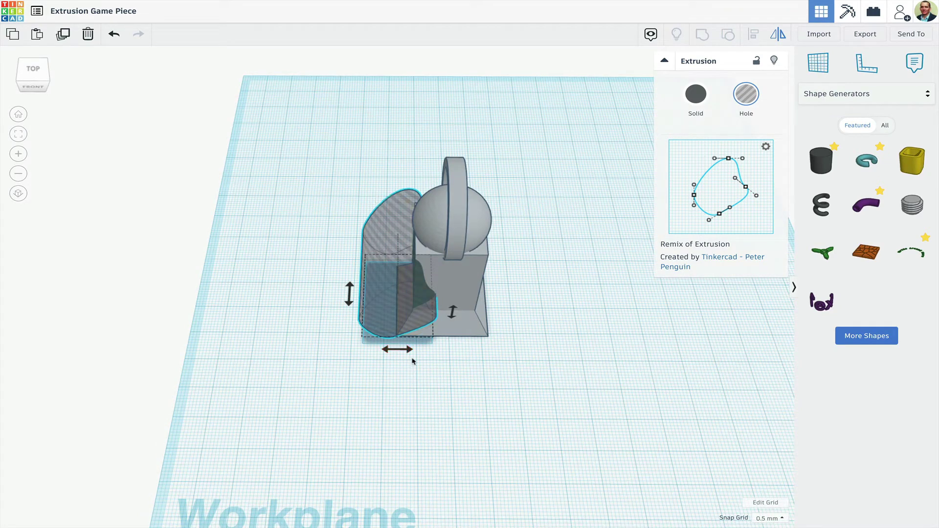
click(411, 350)
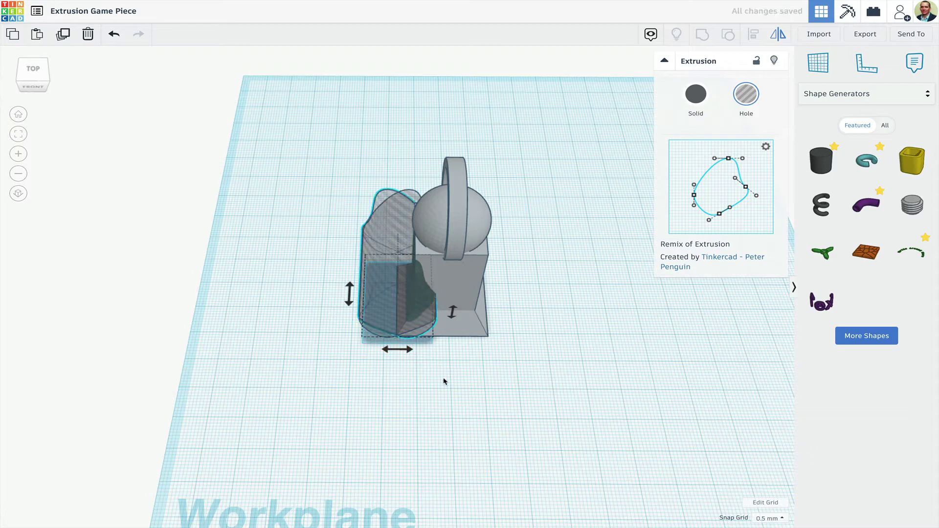
right_drag(447, 384, 451, 348)
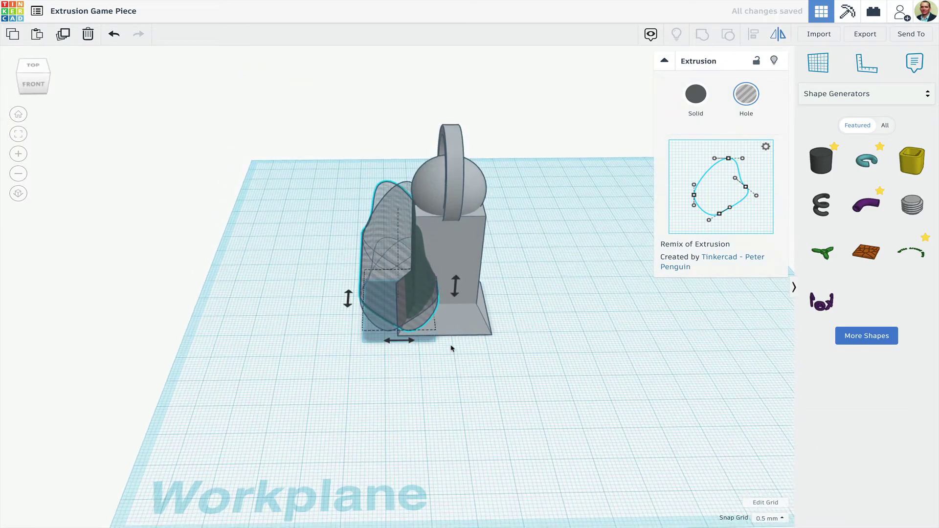
Move the mirrored hole across to the opposite side of the game piece so it cuts in like the first hole.
key(shift+Right)
key(shift+Right)
key(shift+Right)
key(shift+Right)
key(shift+Right)
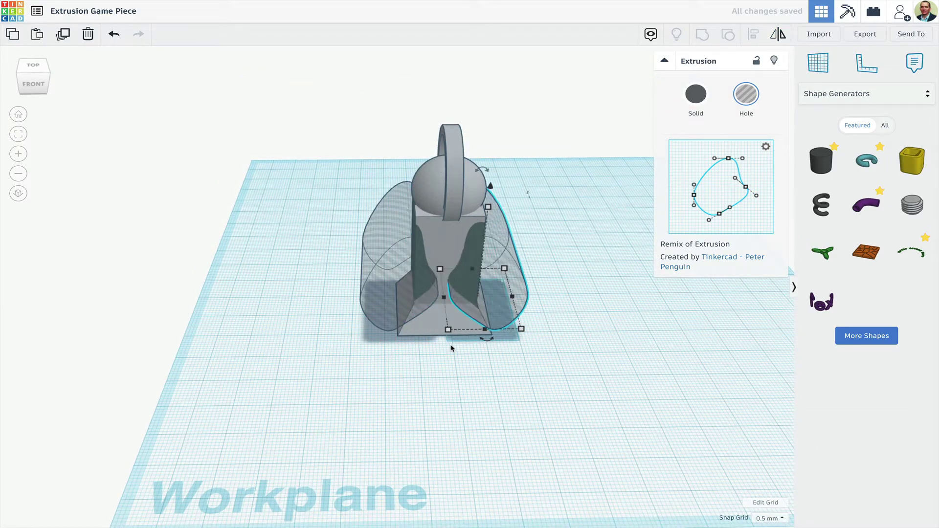
key(Right)
key(Right)
key(Right)
key(Left)
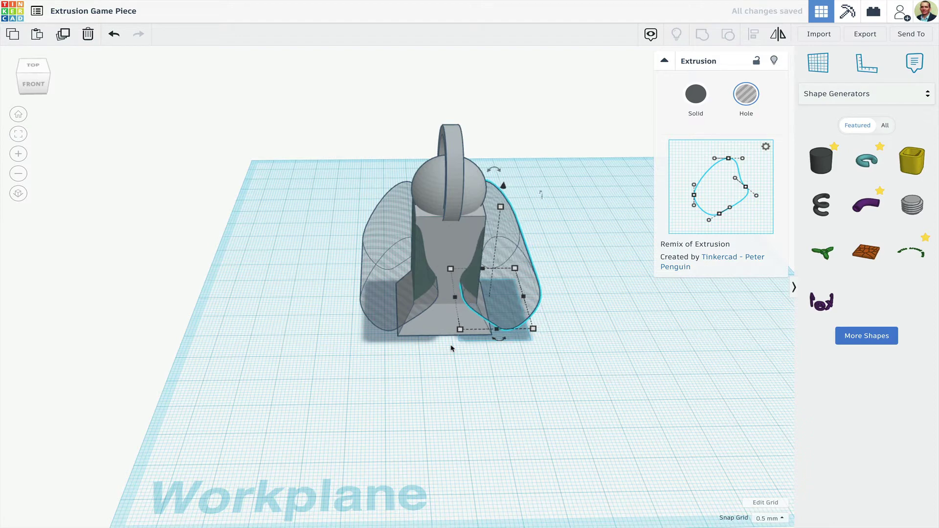
right_drag(478, 390, 459, 366)
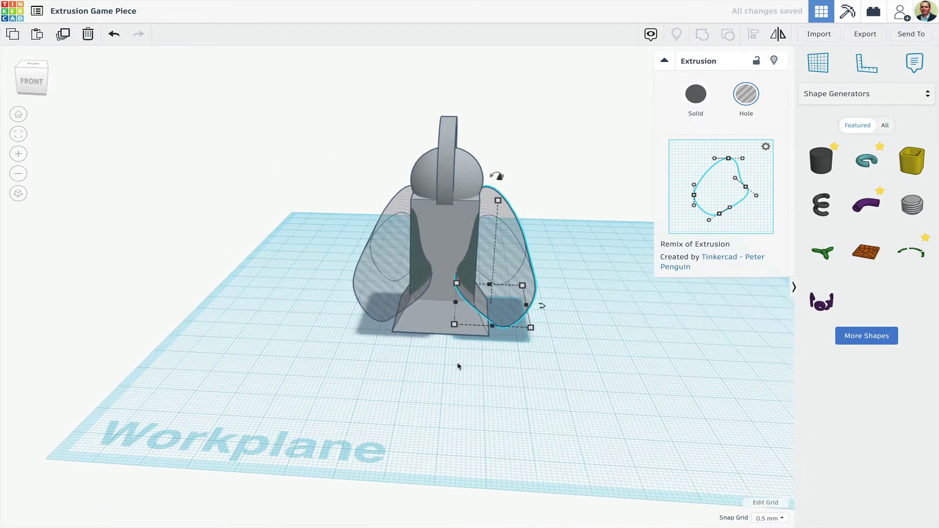
key(Left)
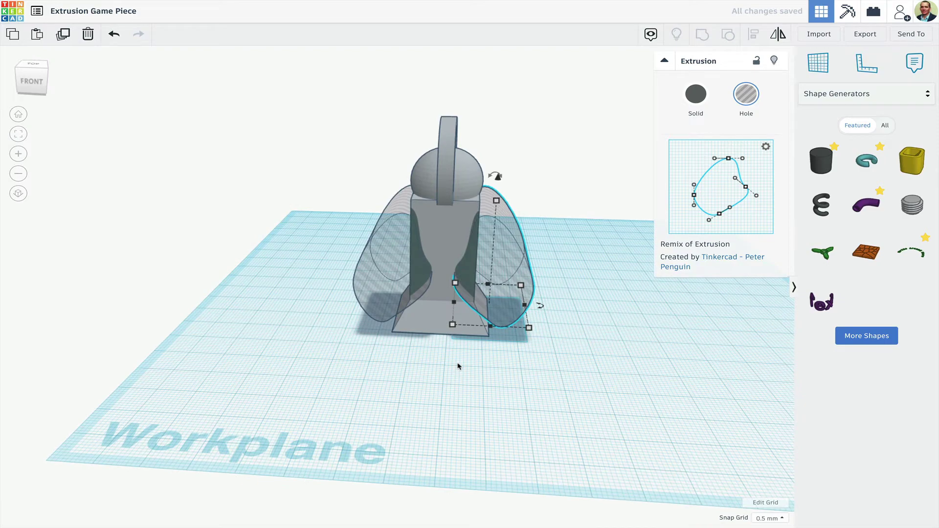
Group the two side extrusion holes into a single hole shape.
shift+click(391, 270)
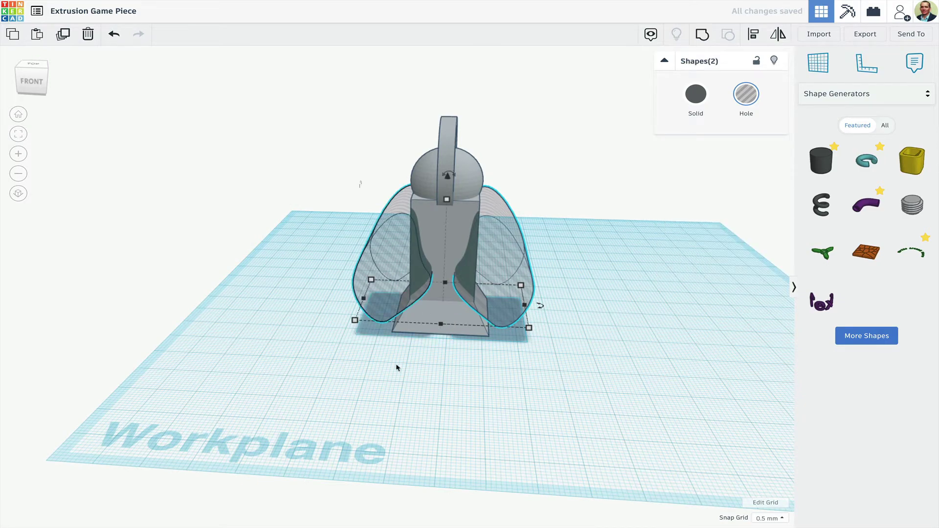
right_drag(296, 342, 441, 226)
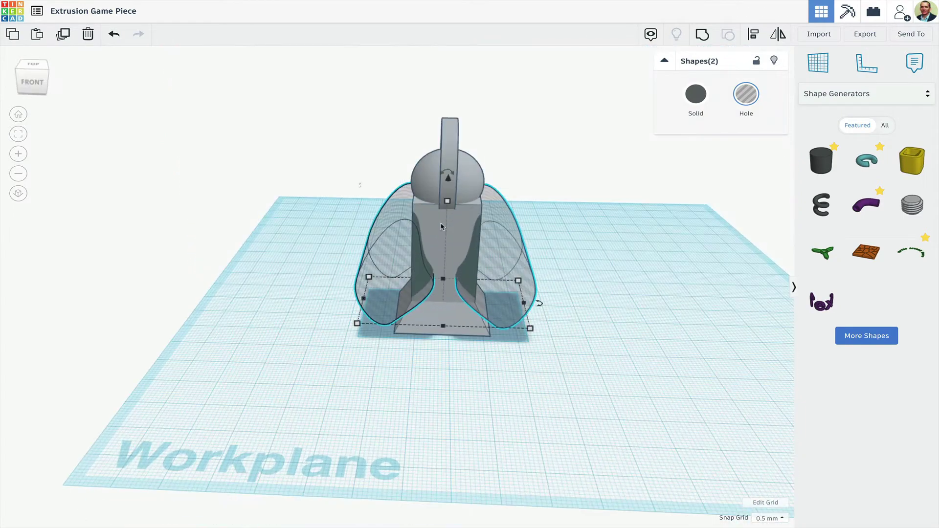
click(701, 34)
click(597, 176)
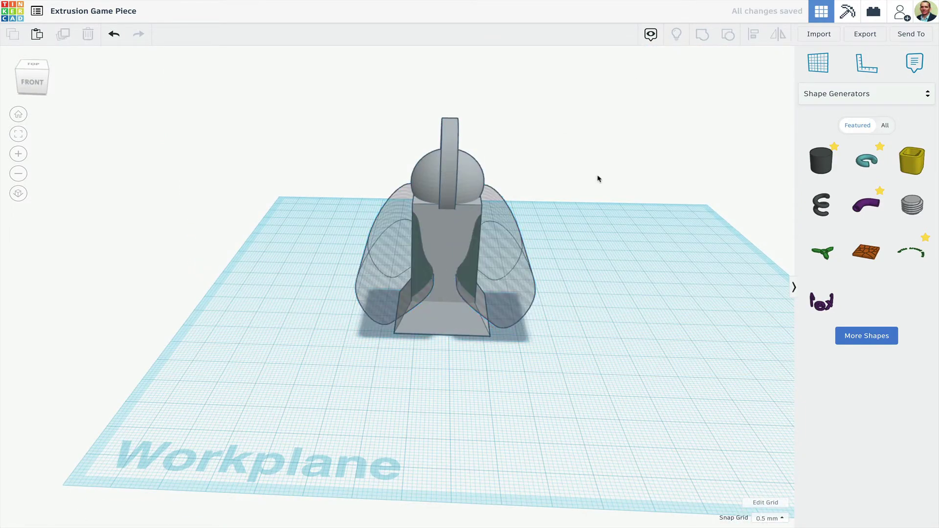
Center the grouped holes and all game piece parts on each other from side to side.
drag(574, 312, 334, 173)
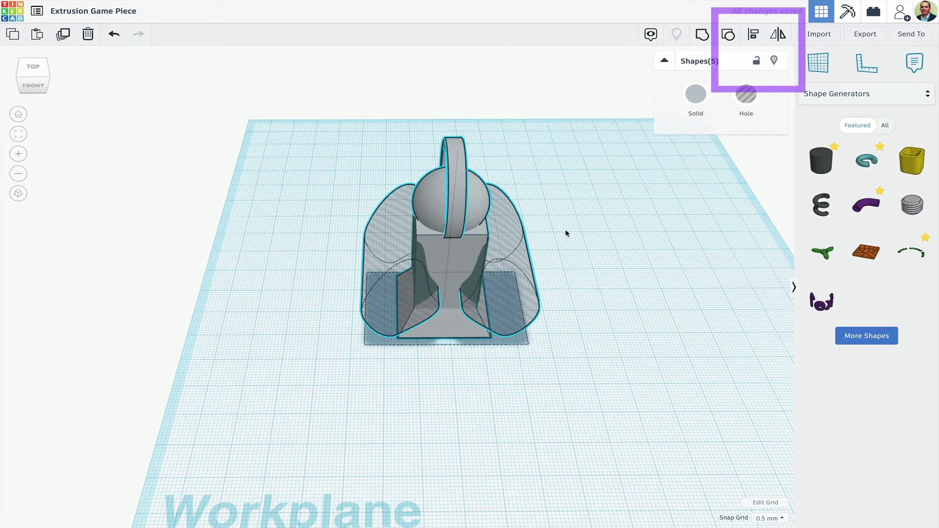
right_drag(566, 233, 569, 215)
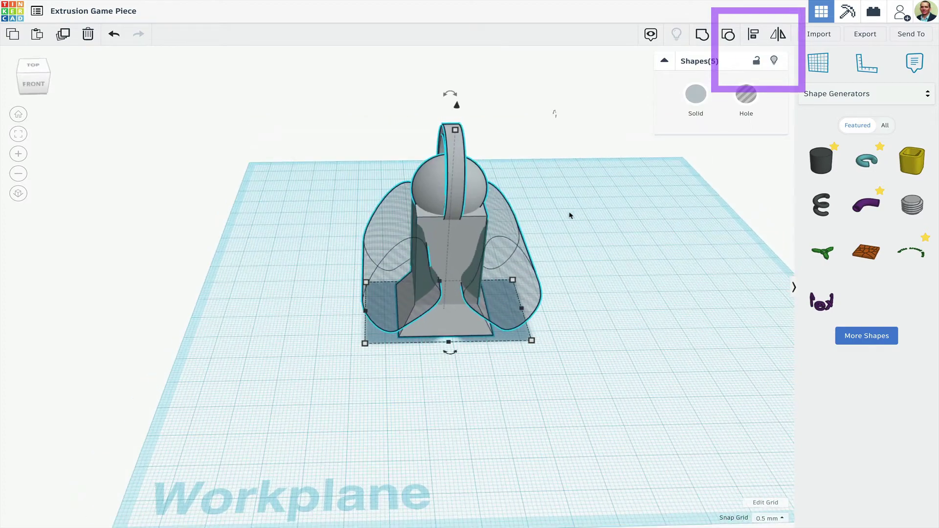
click(753, 33)
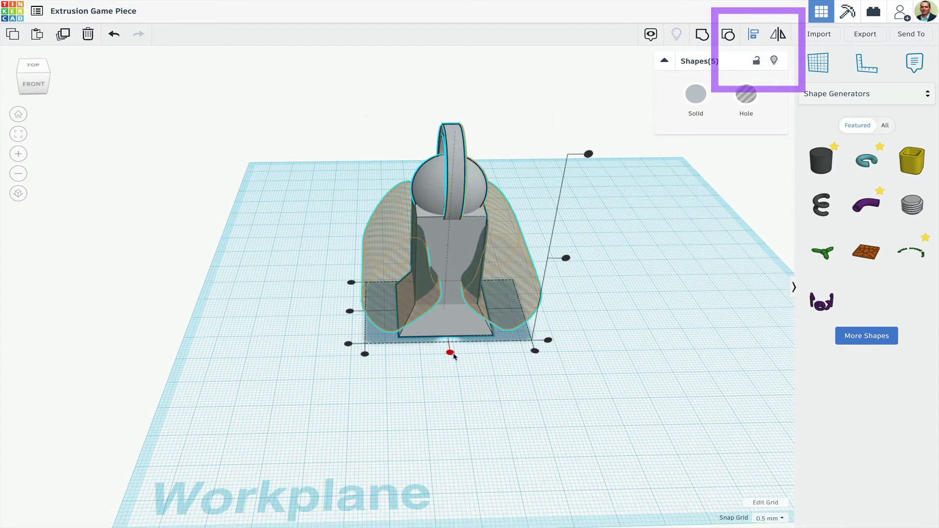
click(450, 352)
click(426, 408)
Duplicate the grouped hole pair in place and rotate the copy a quarter turn to cover the front and back.
right_drag(426, 408, 479, 431)
click(514, 319)
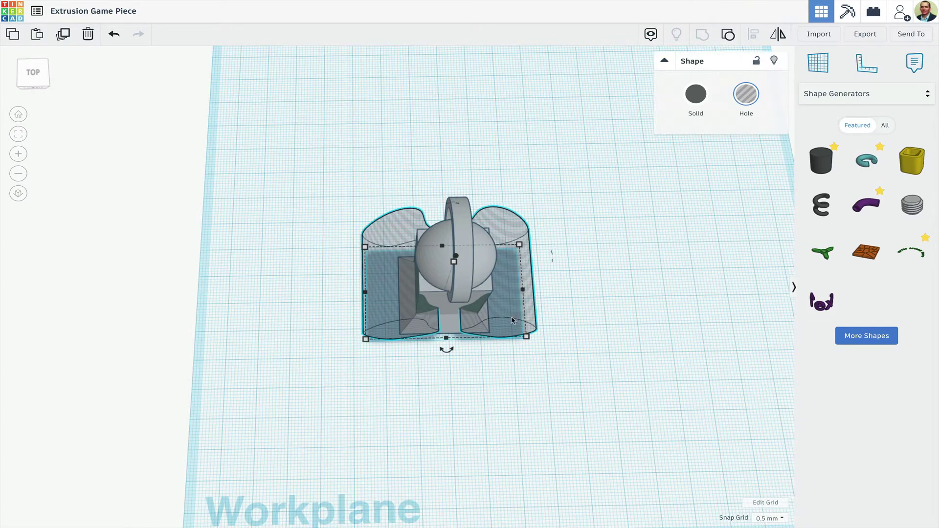
click(62, 35)
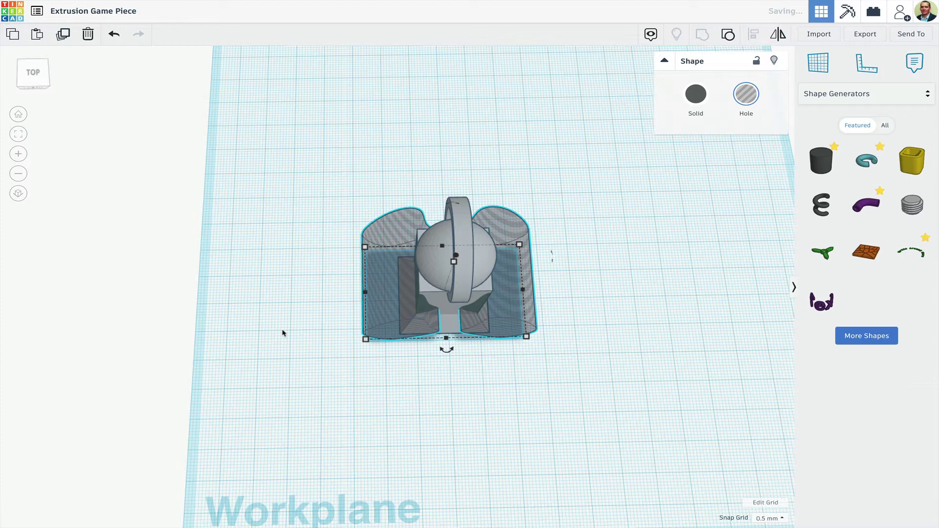
drag(451, 357, 495, 296)
right_drag(576, 245, 551, 178)
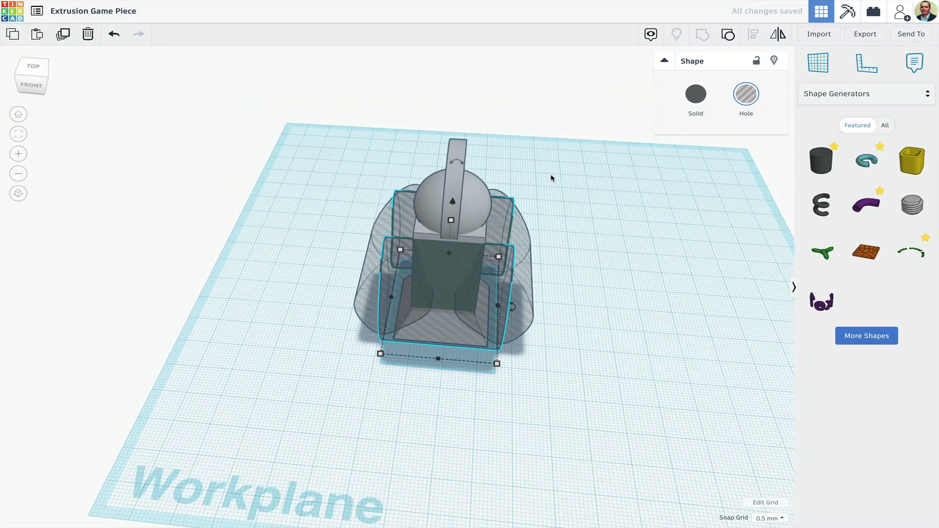
Group all the solids and holes to carve the curved neck into all four sides of the game piece.
click(569, 155)
drag(570, 155, 292, 370)
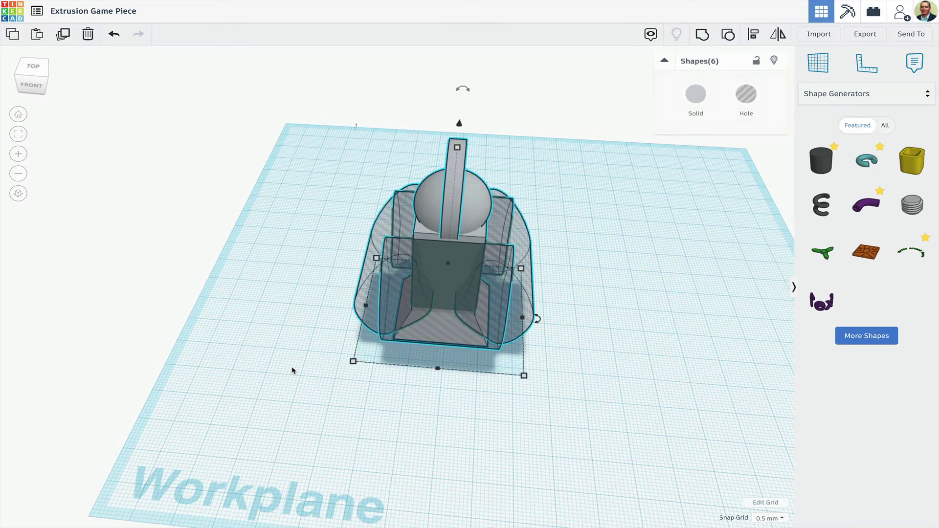
click(701, 36)
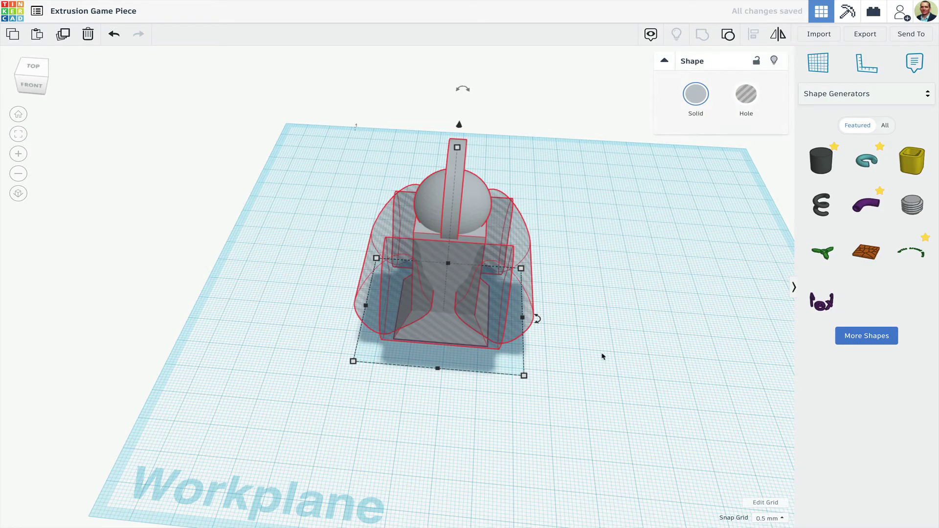
right_drag(421, 407, 494, 394)
click(495, 393)
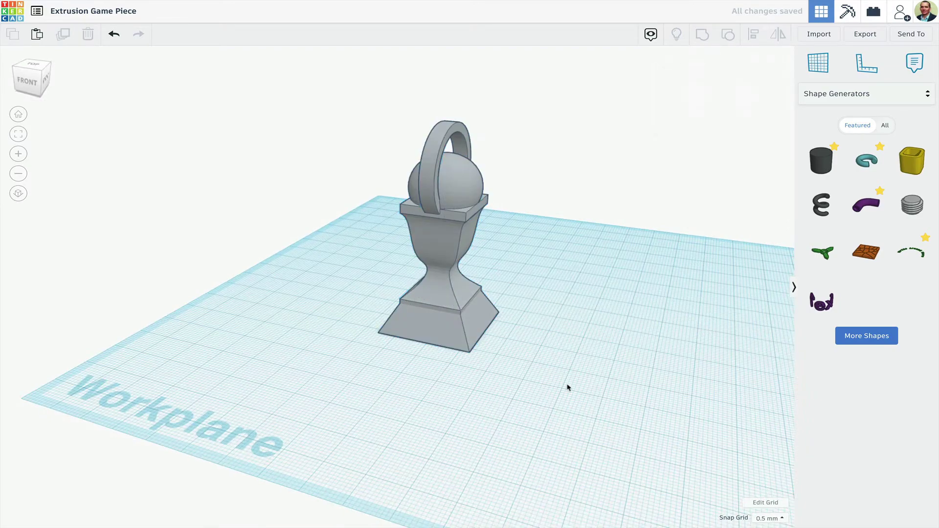
right_drag(566, 385, 474, 376)
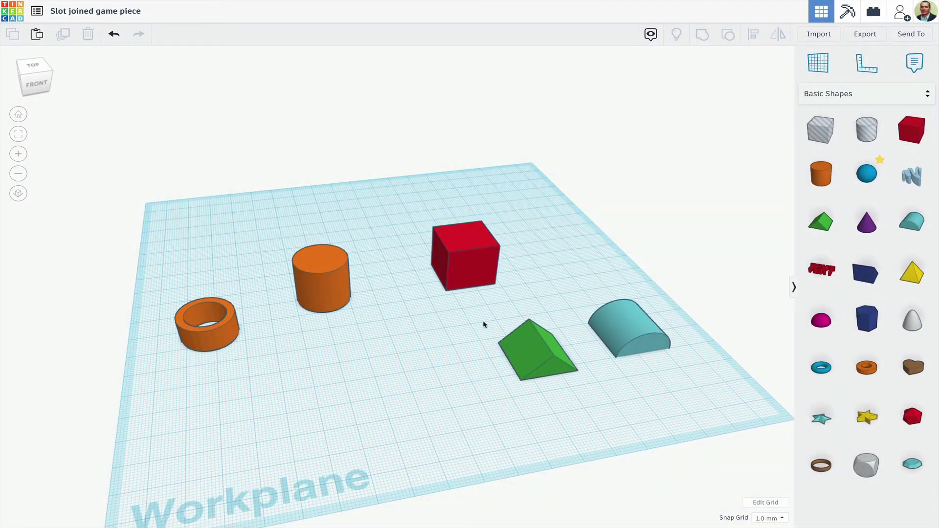
In the Slot joined game piece design, rotate the green roof and the round roof -90° so they stand on end.
right_drag(450, 341, 595, 311)
drag(617, 212, 484, 323)
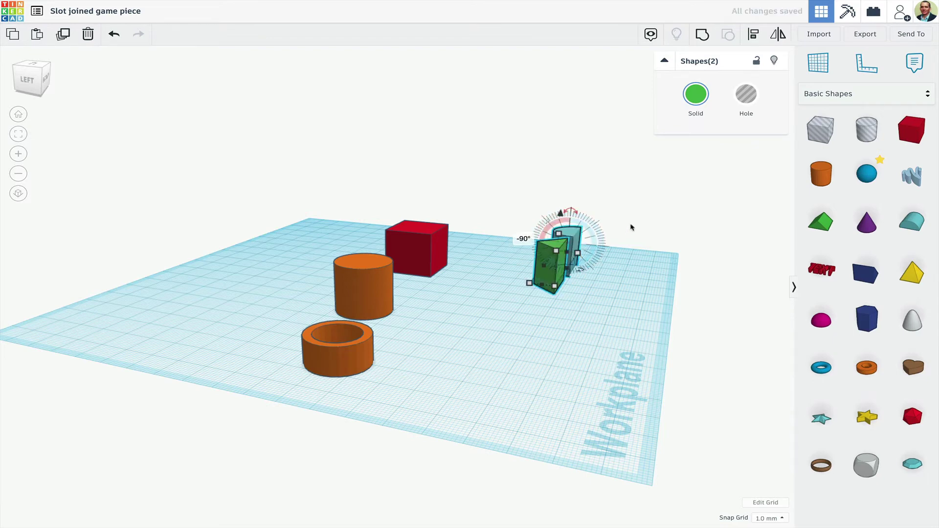
right_drag(679, 231, 565, 245)
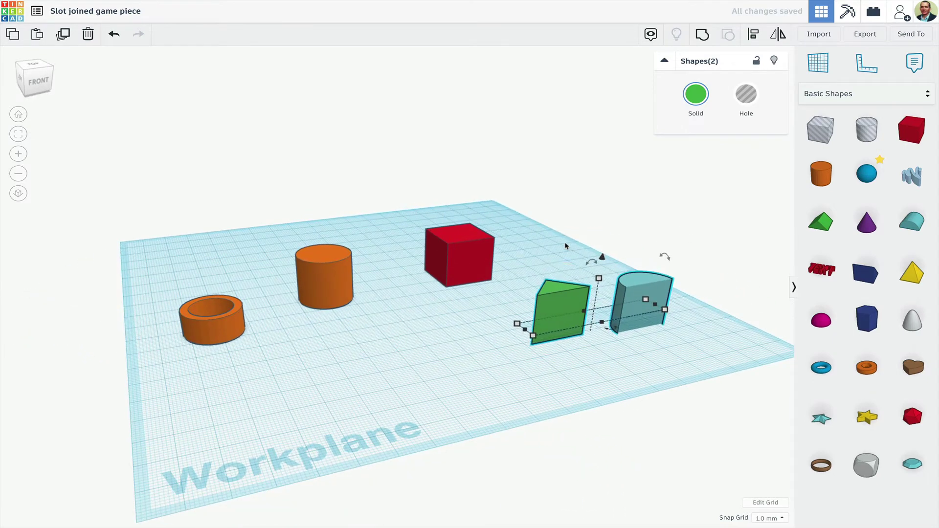
click(658, 201)
right_drag(585, 303, 535, 267)
right_drag(609, 201, 503, 386)
Stretch the green roof sideways into a wider triangle.
click(541, 356)
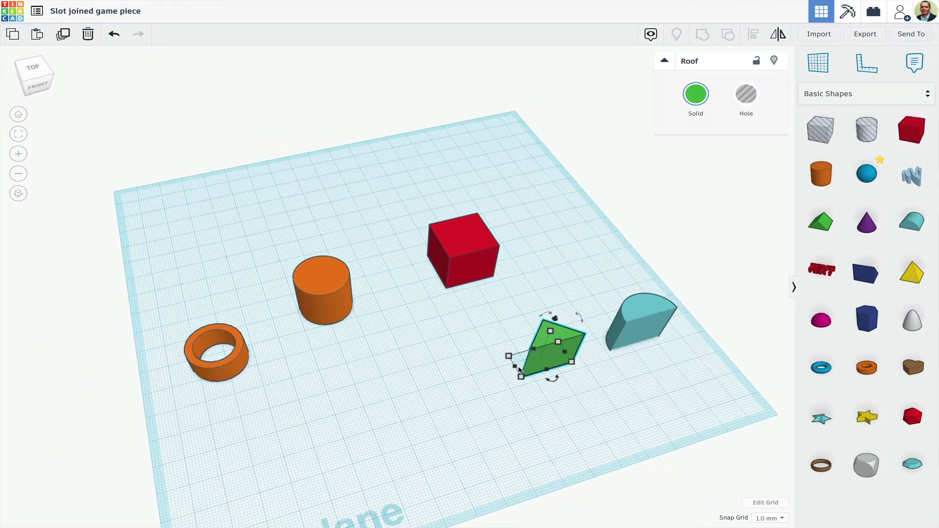
drag(514, 365, 506, 341)
right_drag(530, 383, 449, 351)
click(659, 392)
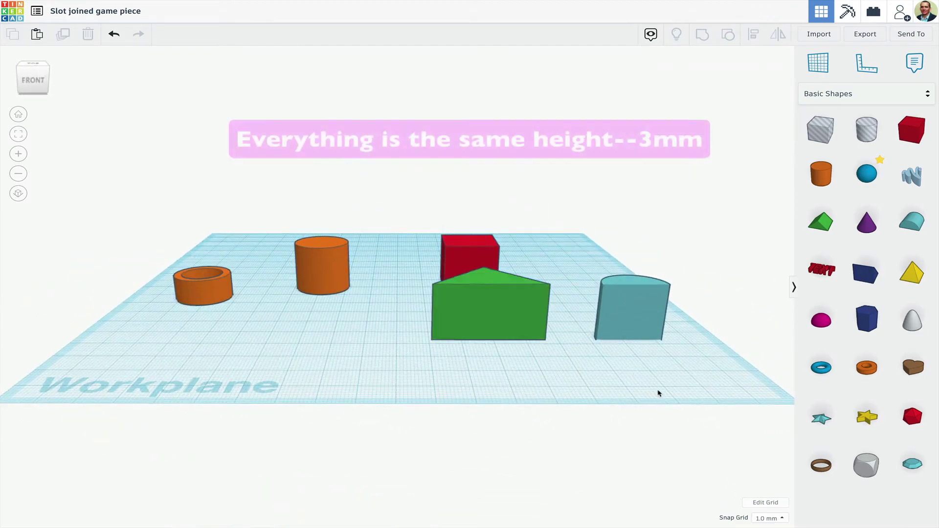
Set the height of the cylinder, box, roof and round roof together to 3 mm.
right_drag(658, 392, 585, 402)
drag(705, 157, 287, 380)
click(470, 290)
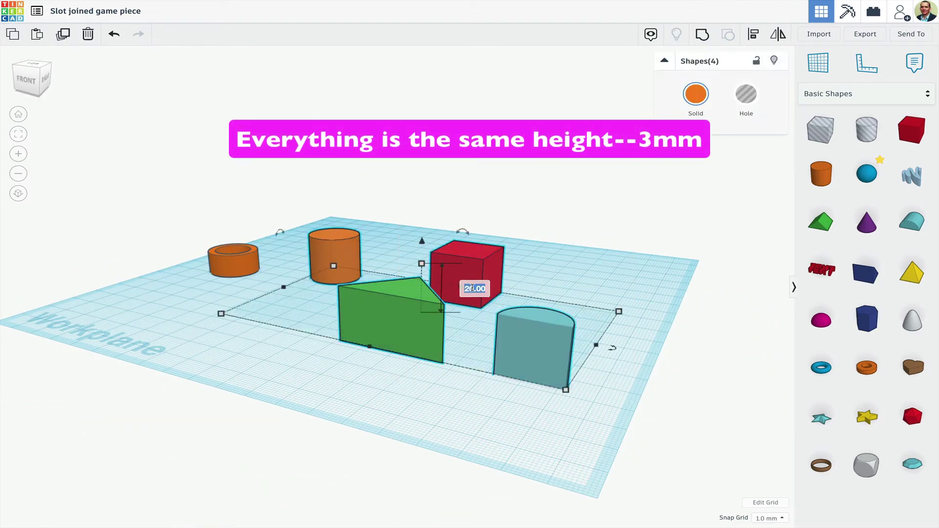
text(3)
key(Return)
Set the tube's height to 3 mm.
click(249, 260)
click(234, 251)
click(297, 263)
text(3)
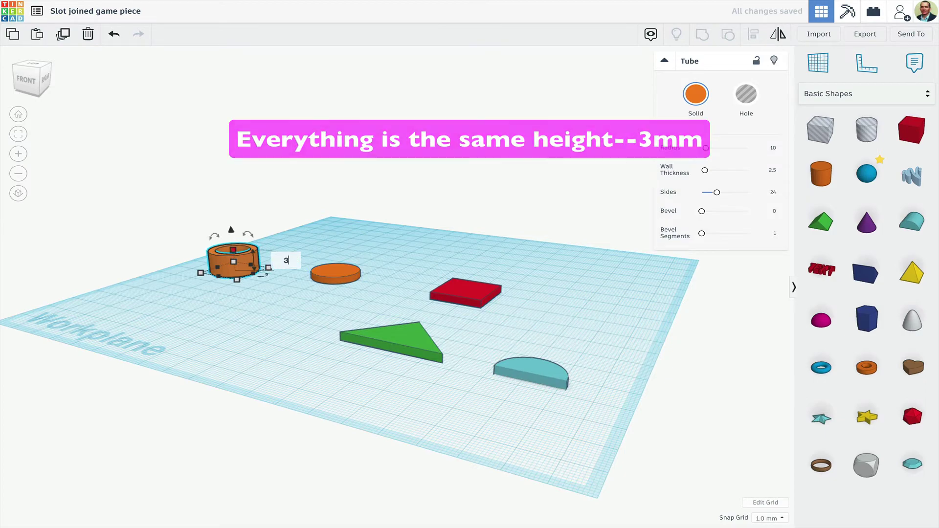
key(Return)
click(342, 215)
right_drag(342, 215, 497, 400)
click(495, 400)
Turn the red box into a diamond and arrange the flat shapes in an overlapping column above the triangle.
click(482, 269)
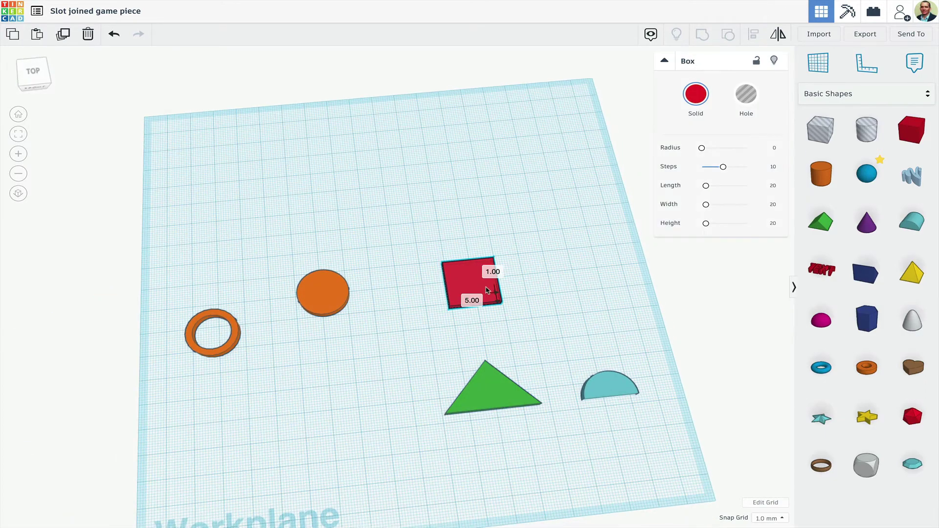
drag(480, 318, 452, 317)
drag(478, 287, 481, 329)
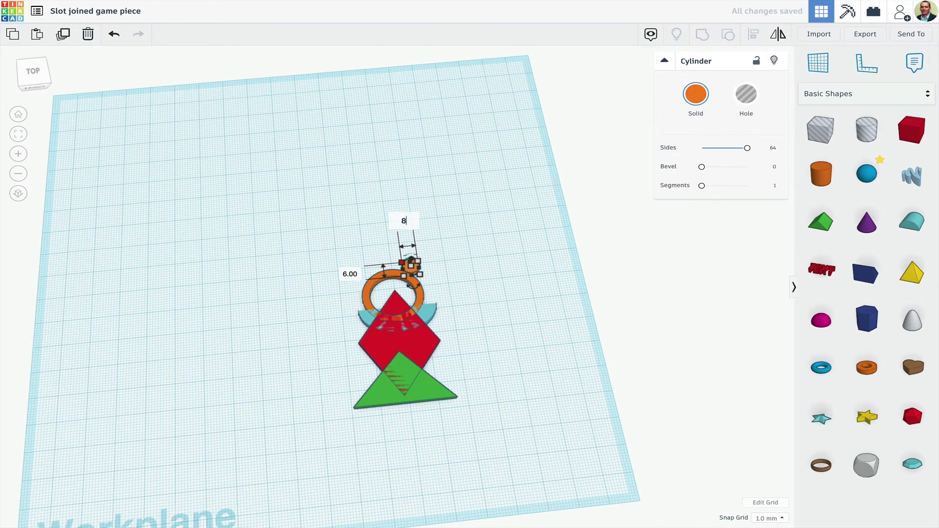
Set the small top cylinder's width to 8 mm and center all five flat shapes from side to side.
key(Return)
drag(335, 231, 501, 459)
click(410, 420)
click(434, 462)
mouse_move(434, 462)
right_down()
mouse_move(391, 469)
mouse_move(428, 469)
right_up()
Recolor all five flat shapes yellow.
scroll(460, 320, up, 4)
right_drag(461, 319, 472, 264)
drag(407, 193, 390, 480)
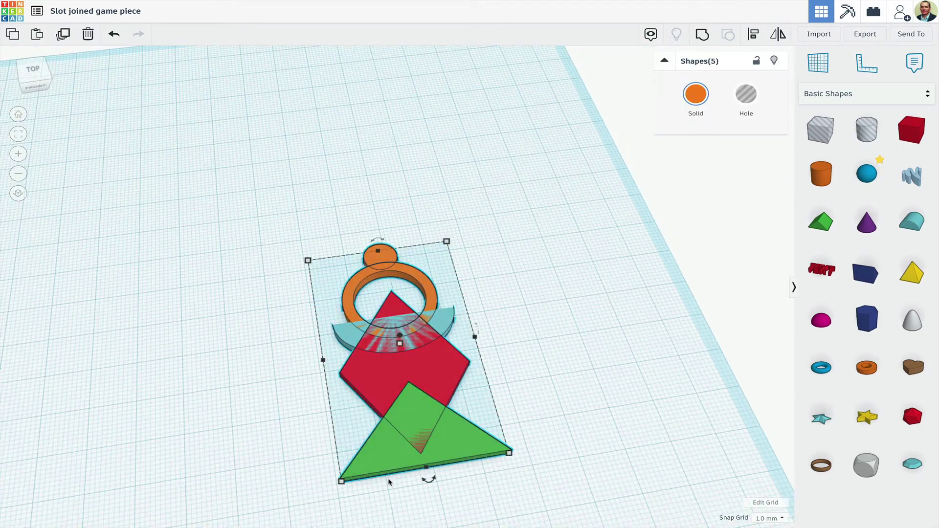
click(696, 94)
click(719, 180)
click(529, 354)
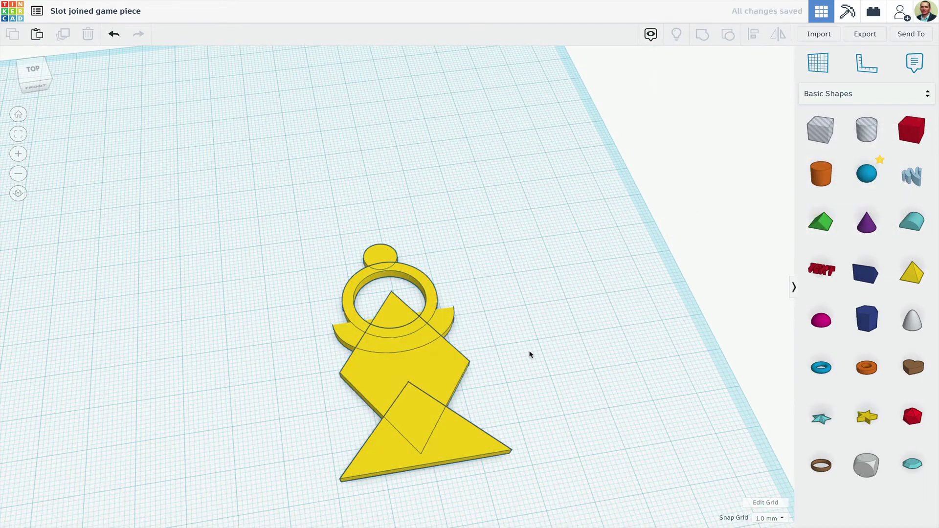
Group the five yellow shapes into one flat game piece profile.
right_drag(529, 355, 497, 363)
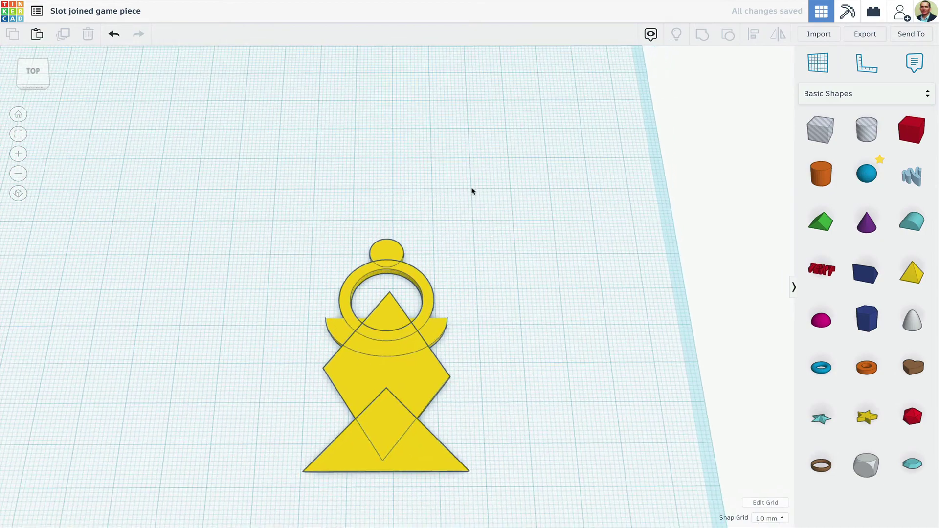
drag(472, 191, 317, 489)
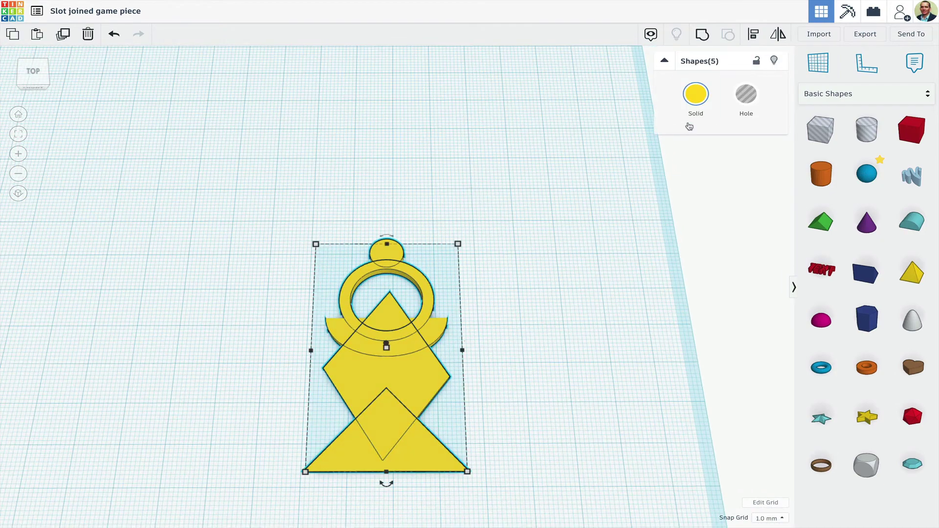
click(702, 36)
click(616, 280)
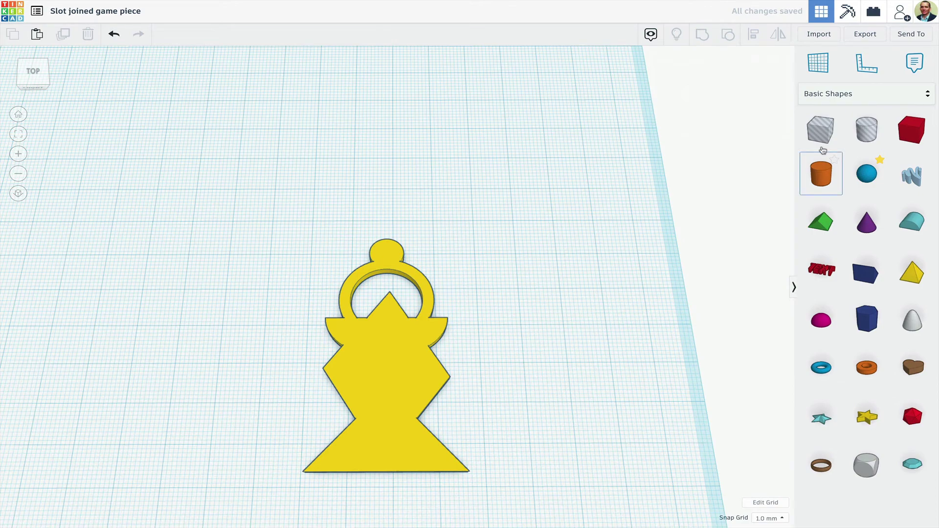
Add a box hole beside the yellow game piece and narrow it to the piece's 3 mm thickness.
drag(820, 130, 499, 441)
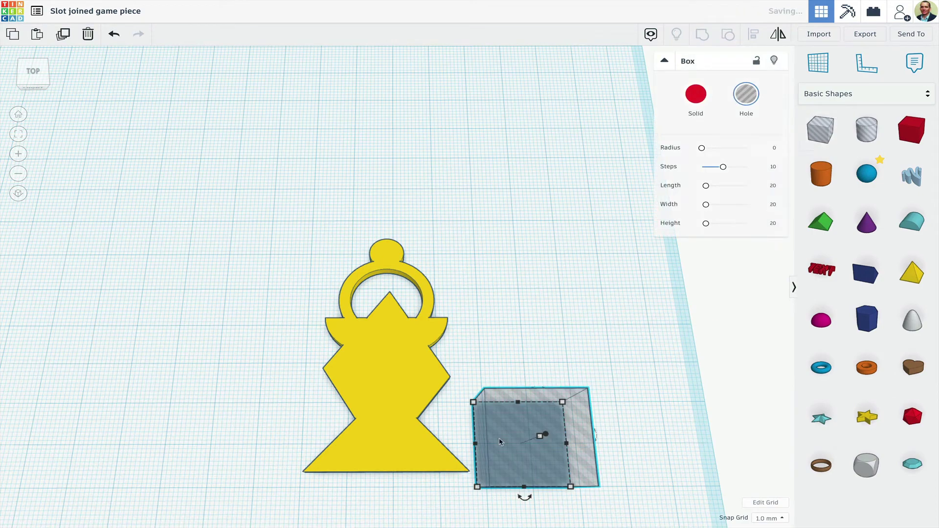
click(393, 401)
mouse_move(389, 352)
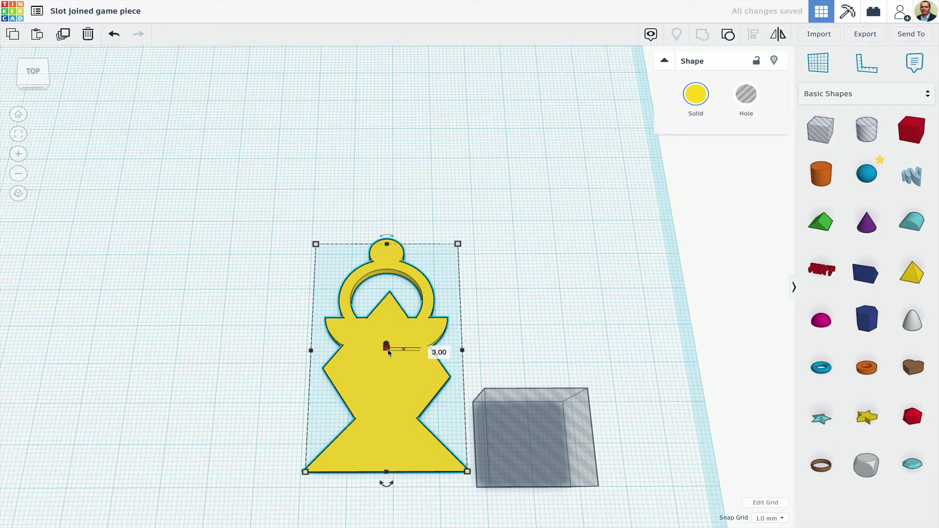
click(541, 410)
mouse_move(568, 446)
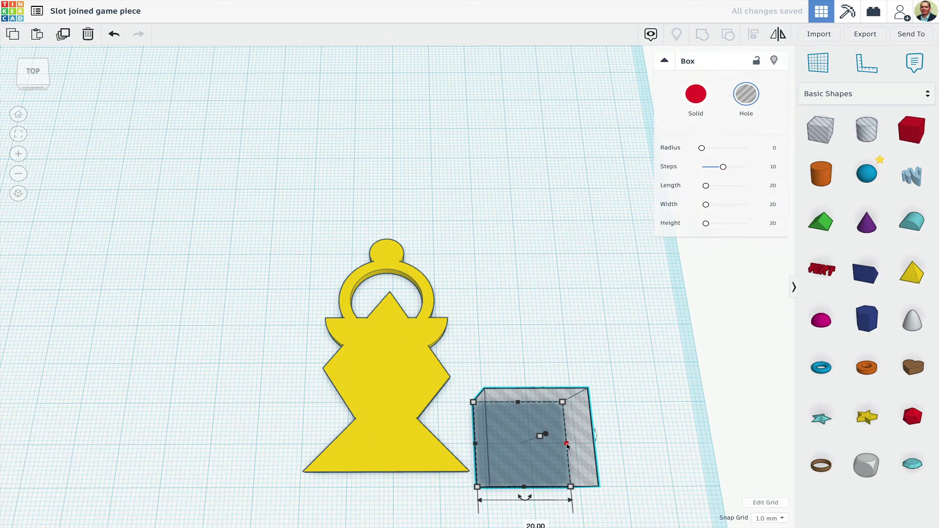
drag(566, 444, 493, 448)
Check the yellow piece's overall length and set the narrow box hole's length to 30 mm.
click(388, 352)
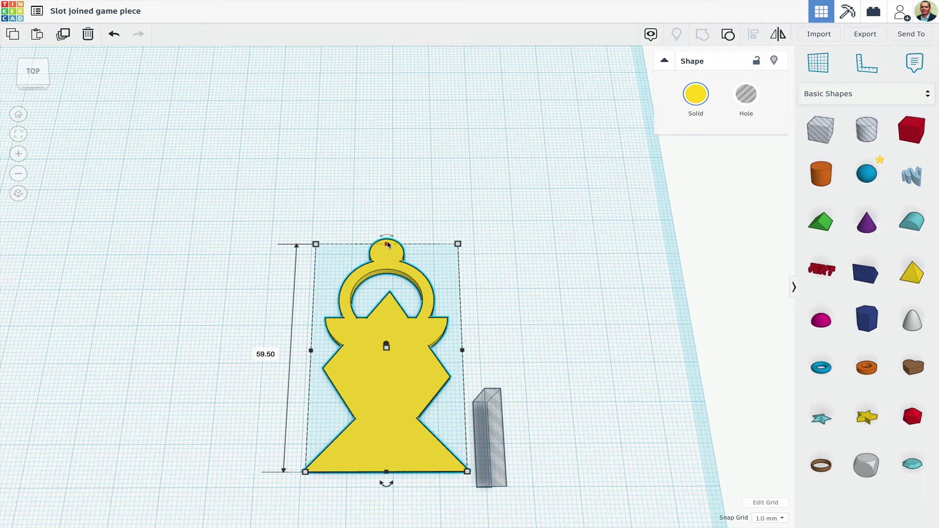
click(497, 432)
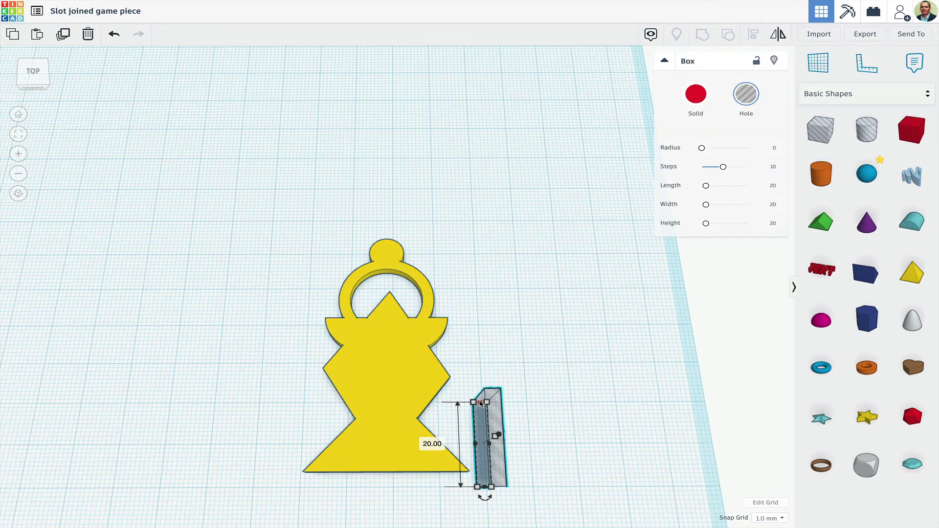
click(432, 444)
text(30)
click(564, 460)
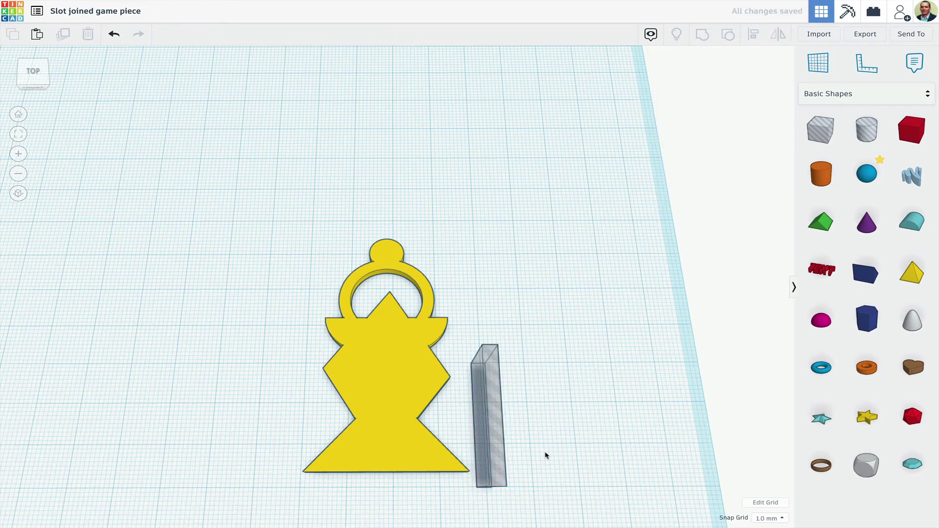
Center the box hole side to side on the yellow piece and align both at the base edge.
drag(591, 458, 295, 484)
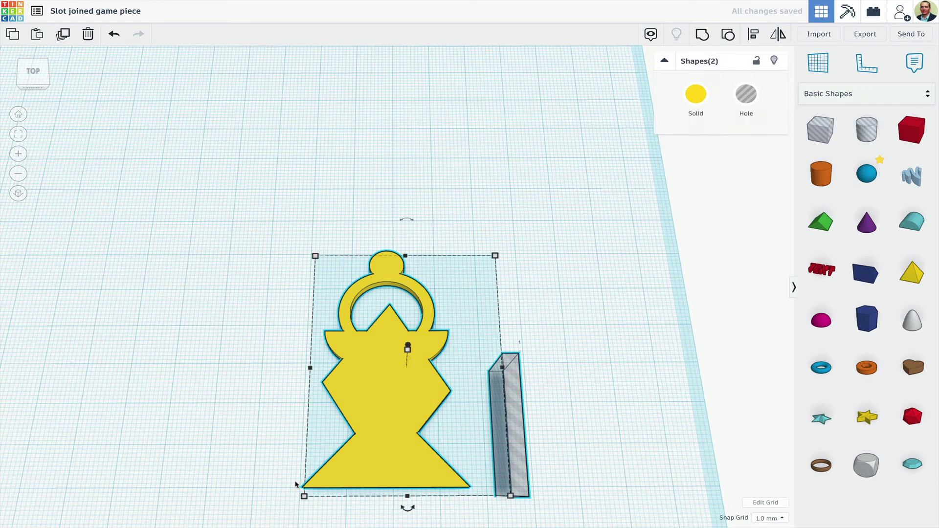
key(l)
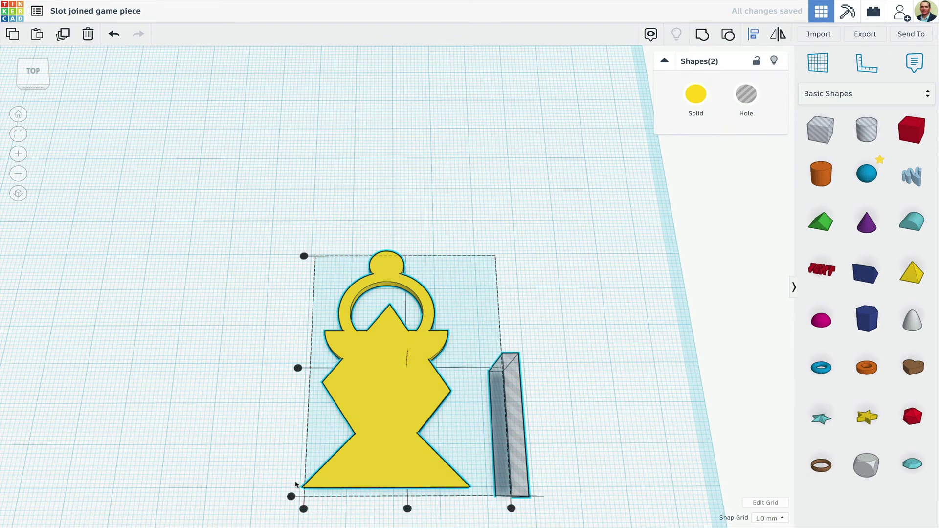
scroll(295, 484, up, 3)
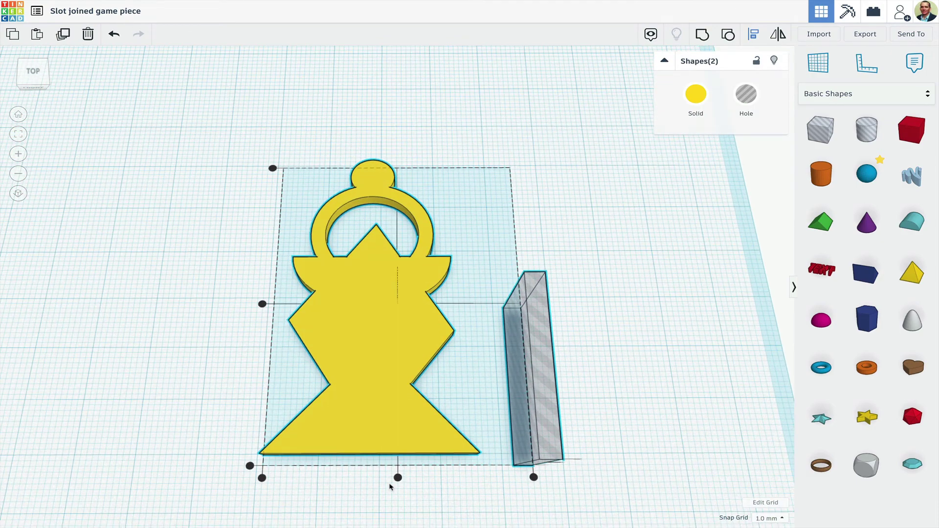
click(397, 478)
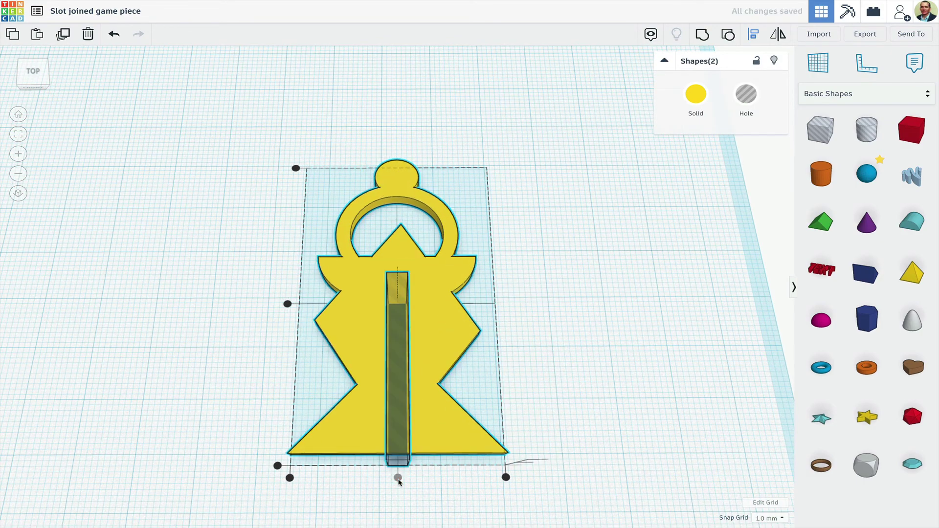
click(277, 466)
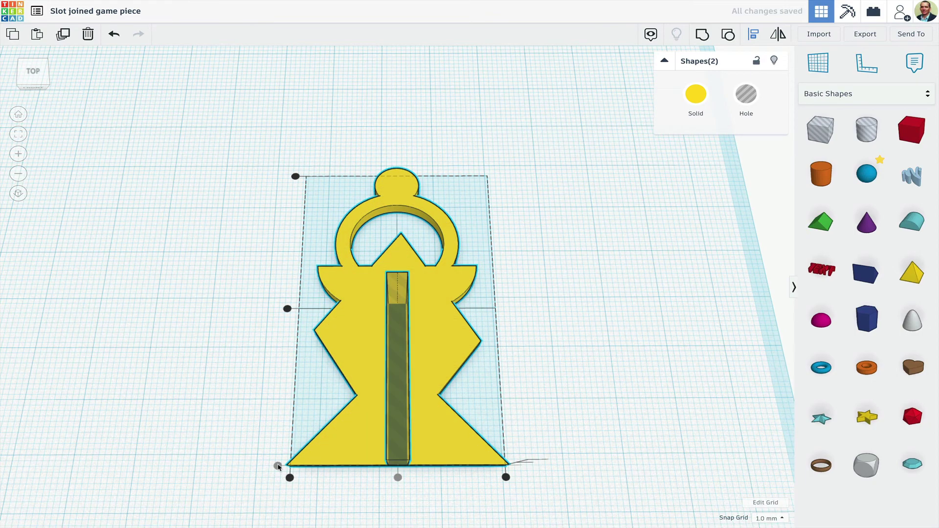
click(207, 413)
Duplicate the yellow piece together with its box hole and place the copy beside the original.
scroll(241, 362, down, 3)
right_drag(241, 362, 384, 299)
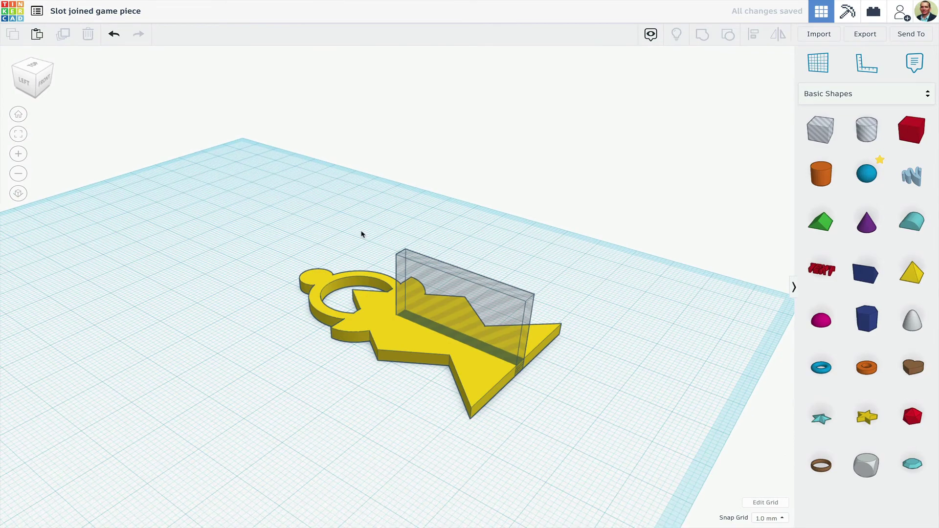
drag(361, 234, 478, 407)
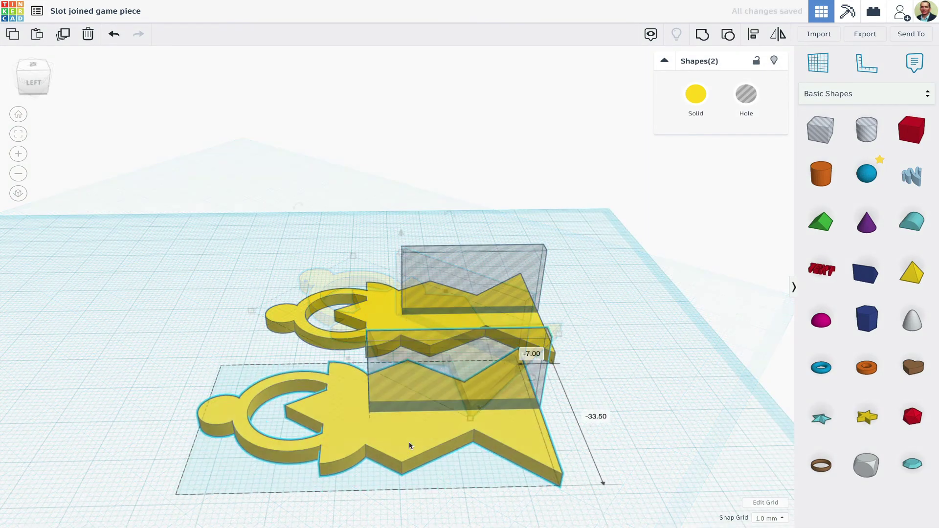
drag(413, 444, 445, 470)
click(660, 400)
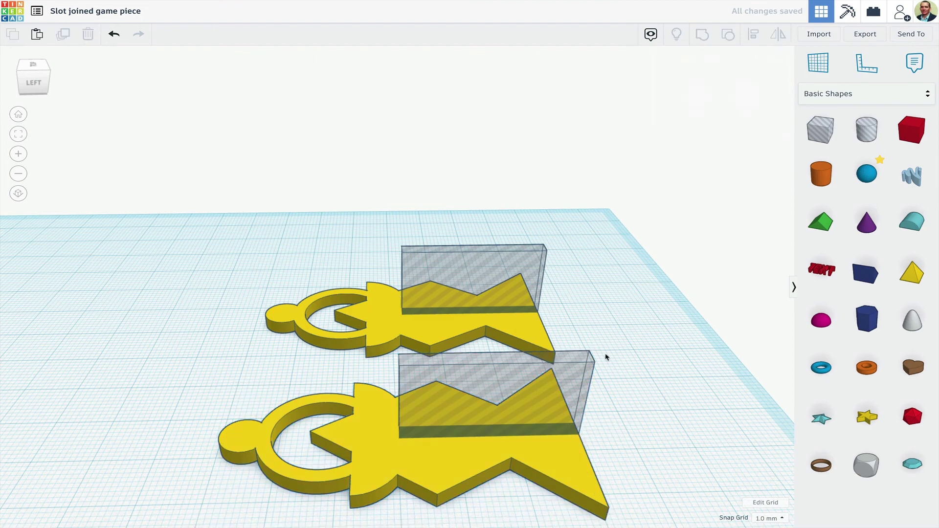
Align the copy's box hole with the rounded head end of its yellow piece.
scroll(601, 352, down, 3)
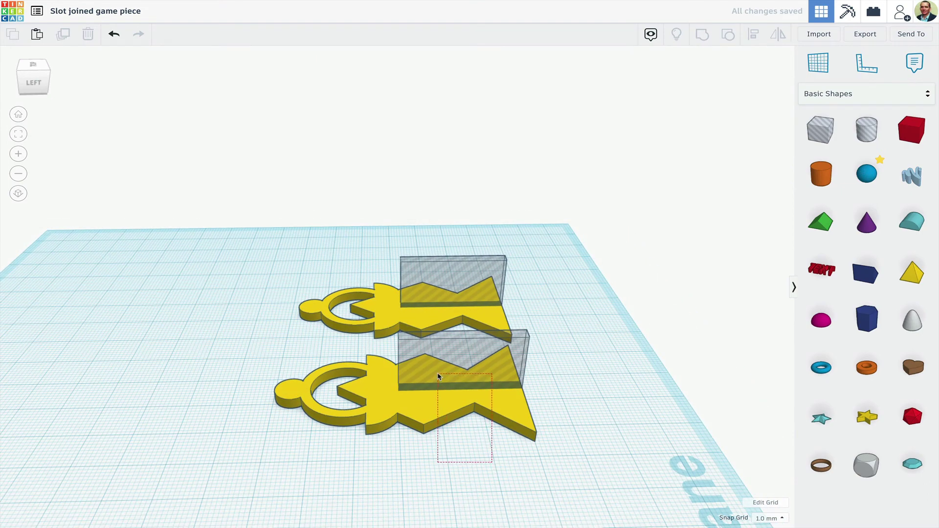
click(438, 377)
key(l)
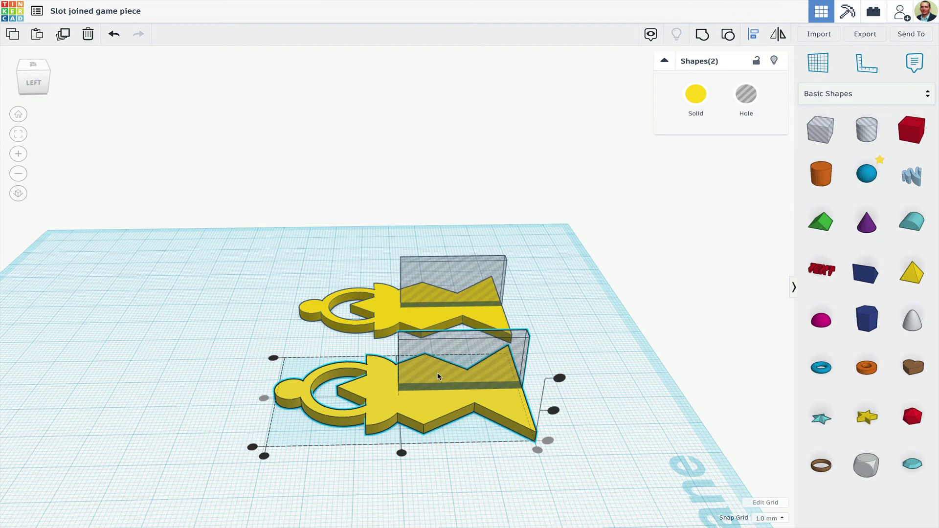
click(264, 457)
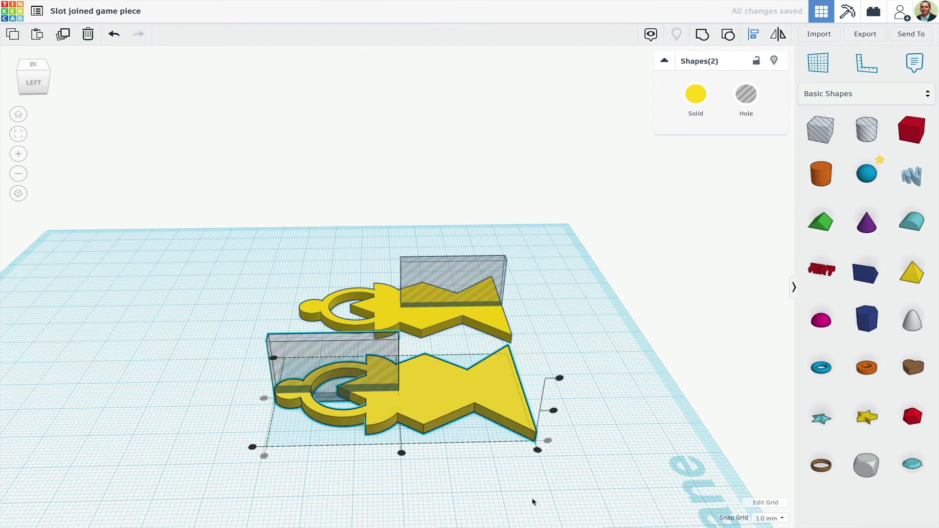
click(628, 442)
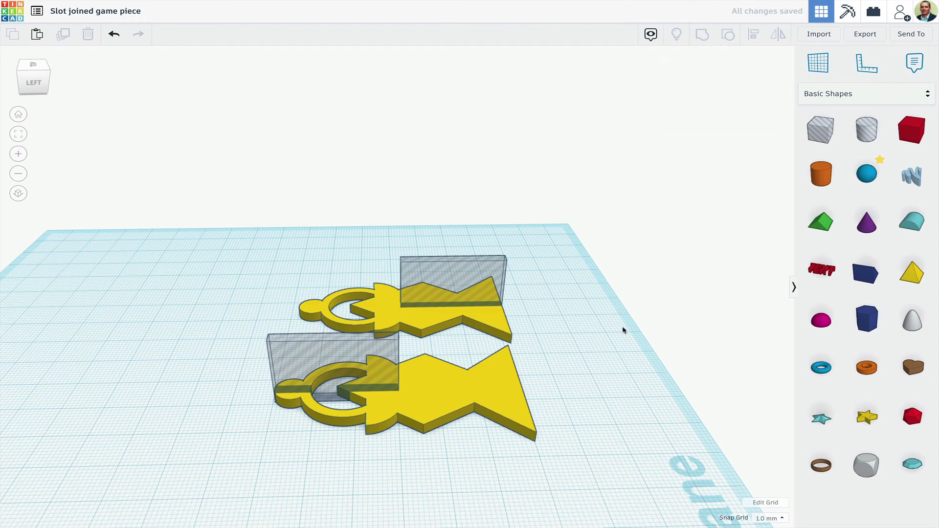
right_drag(606, 330, 357, 414)
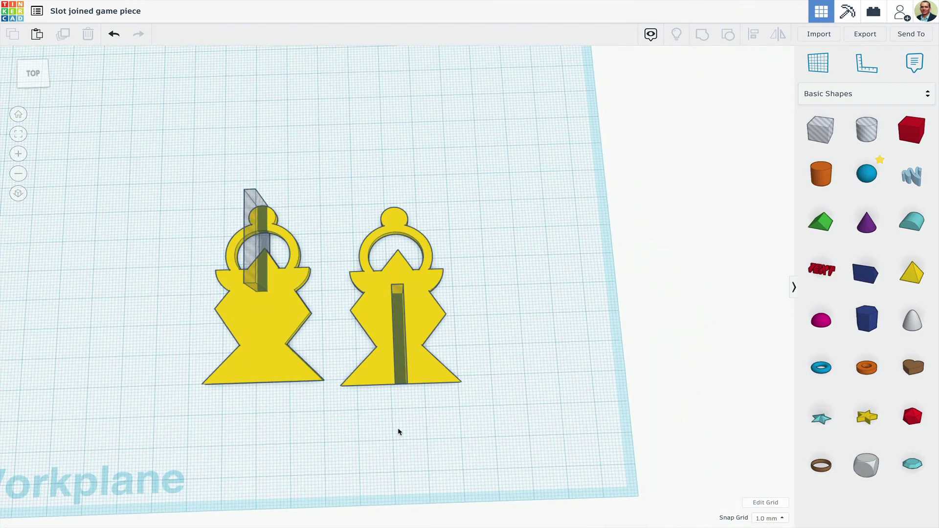